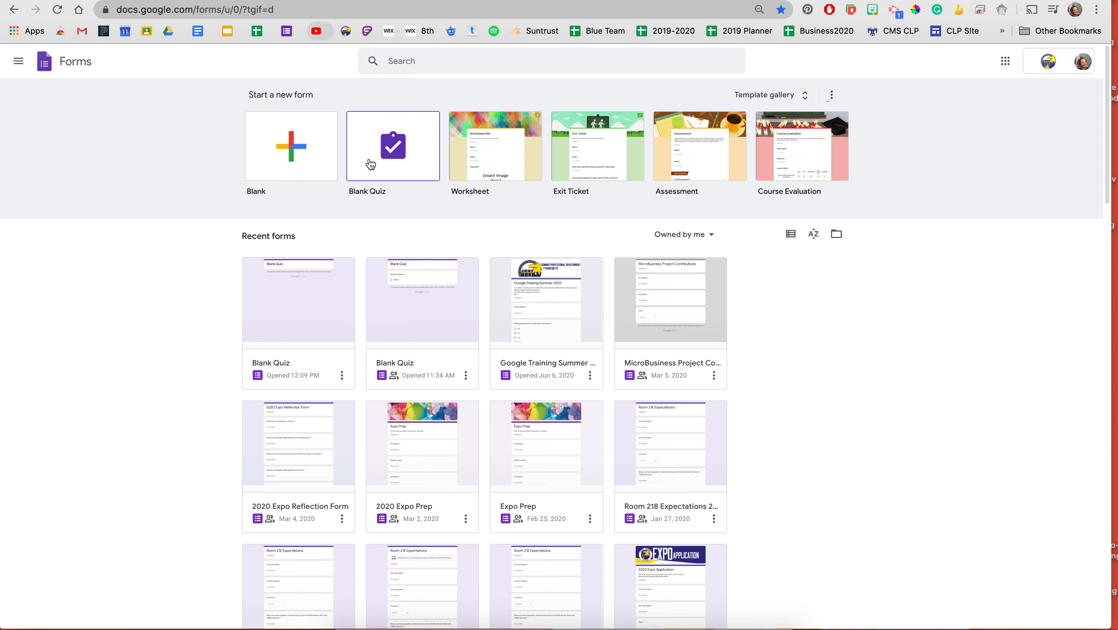
# Step: Create a new form from the Blank Quiz template
pyautogui.click(404, 167)
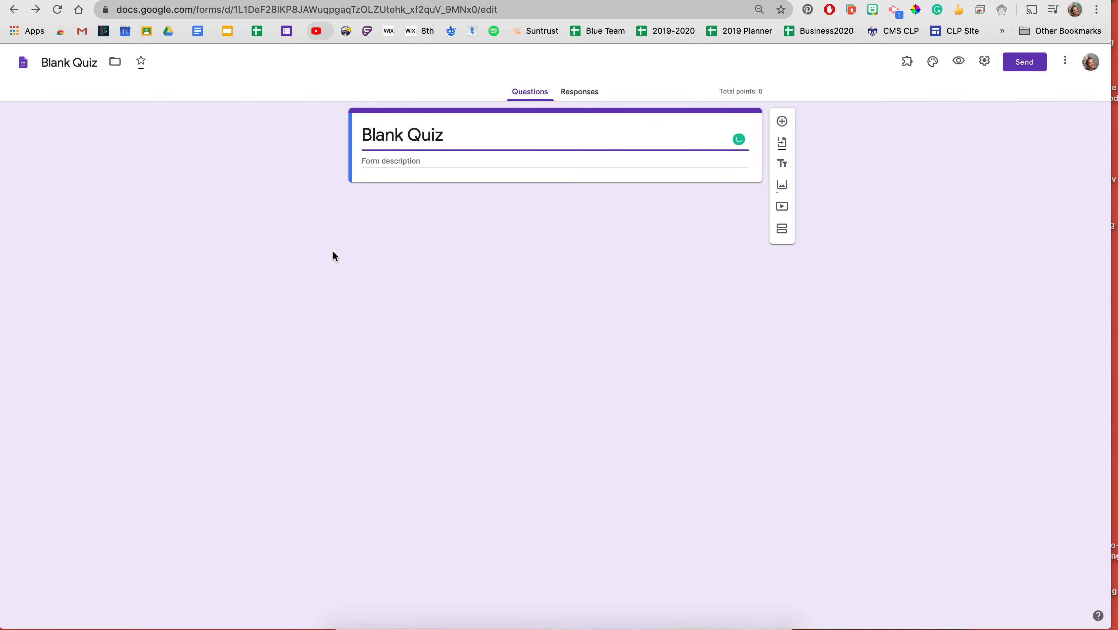
pyautogui.click(786, 144)
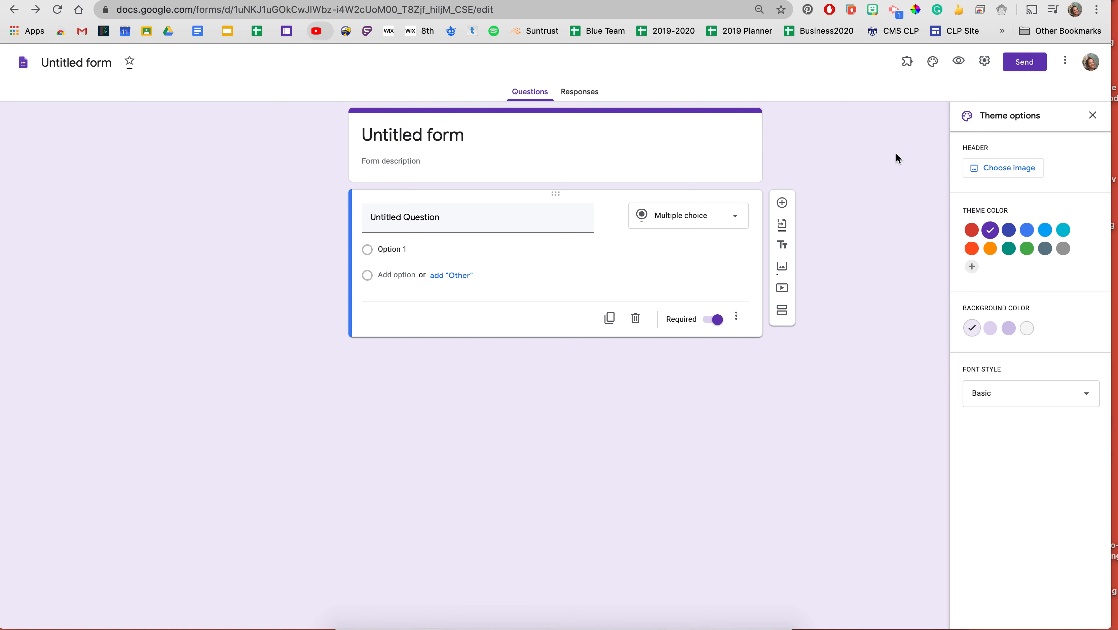
# Step: Make the untitled form a quiz with locked mode on Chromebooks turned on, and save the settings
pyautogui.click(985, 61)
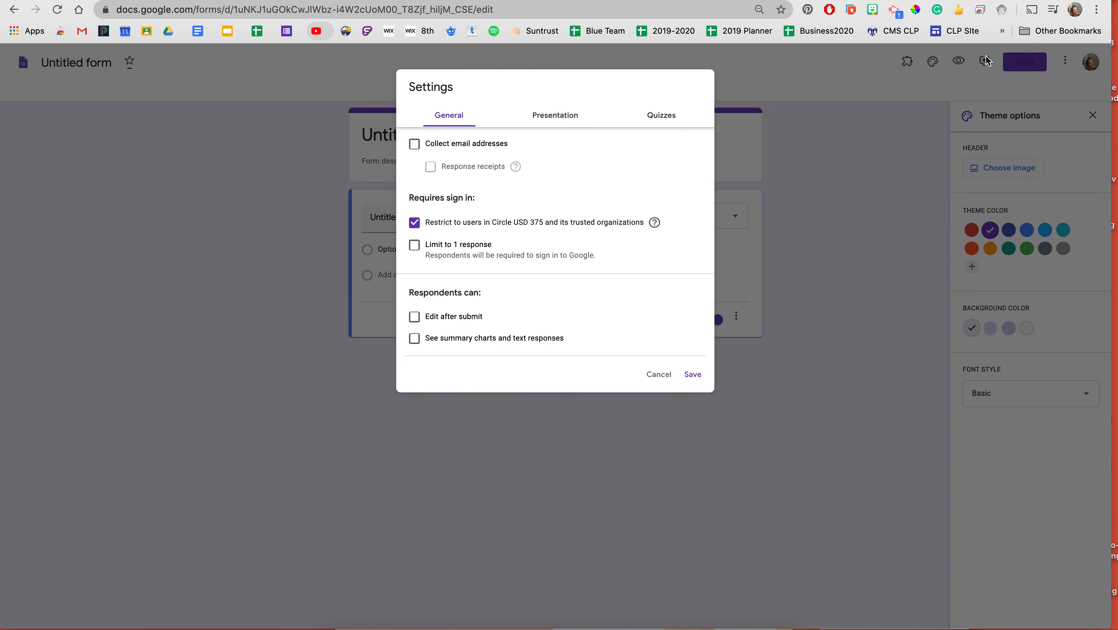
pyautogui.click(665, 117)
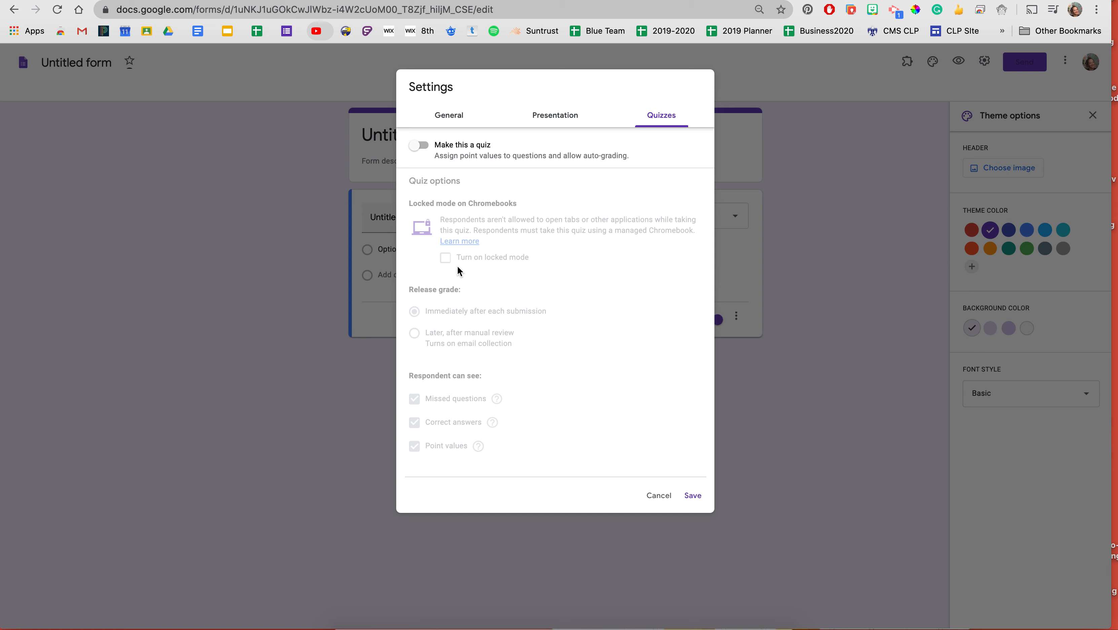
pyautogui.click(422, 146)
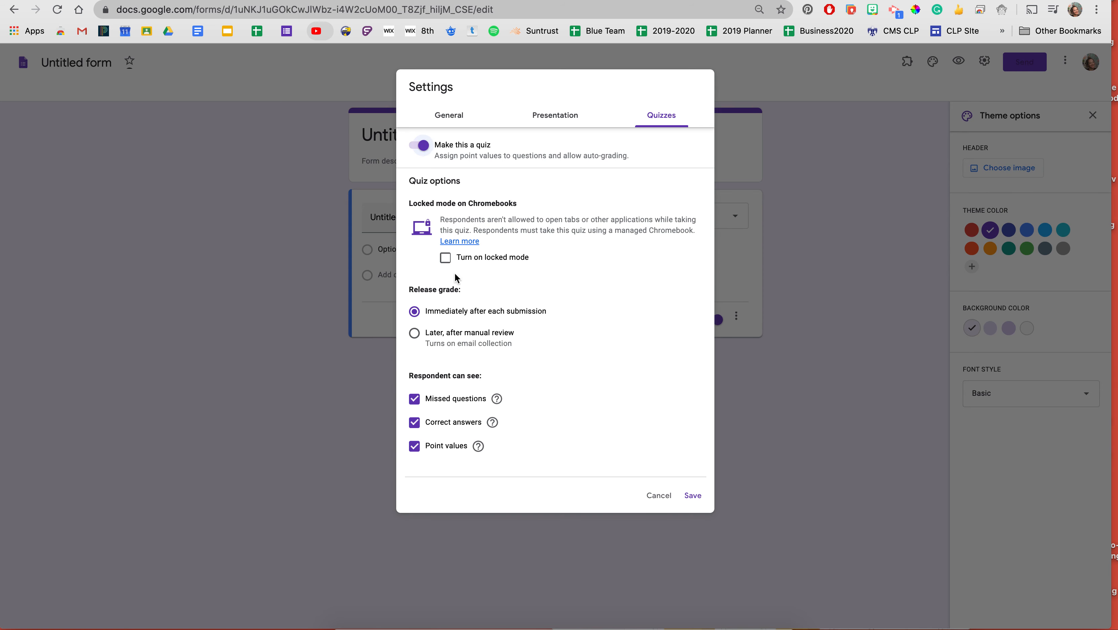
pyautogui.click(446, 258)
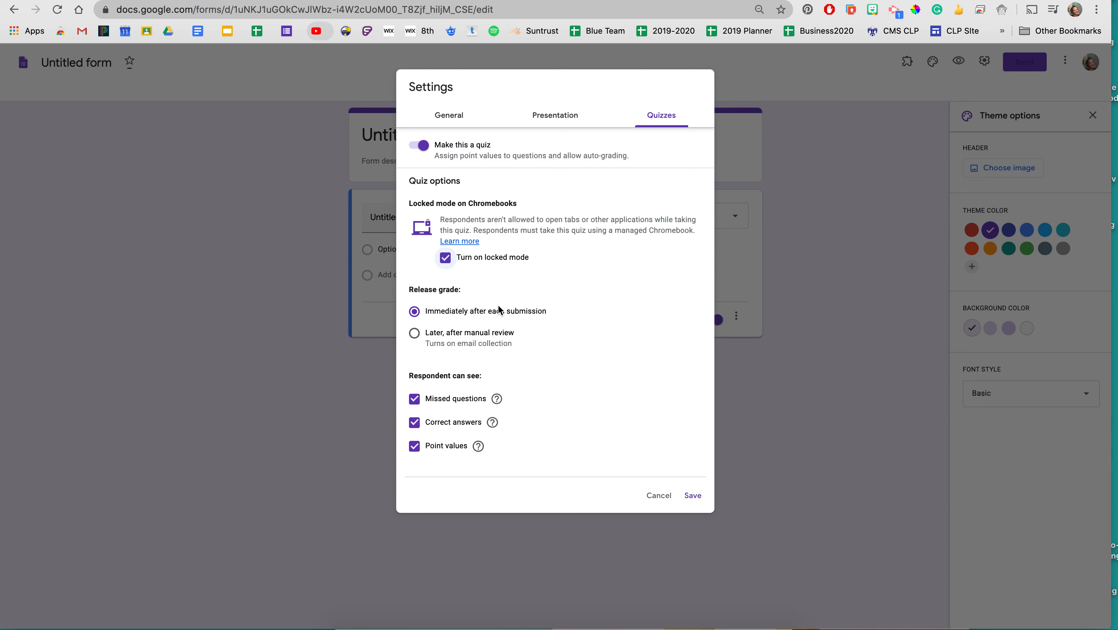
pyautogui.click(693, 495)
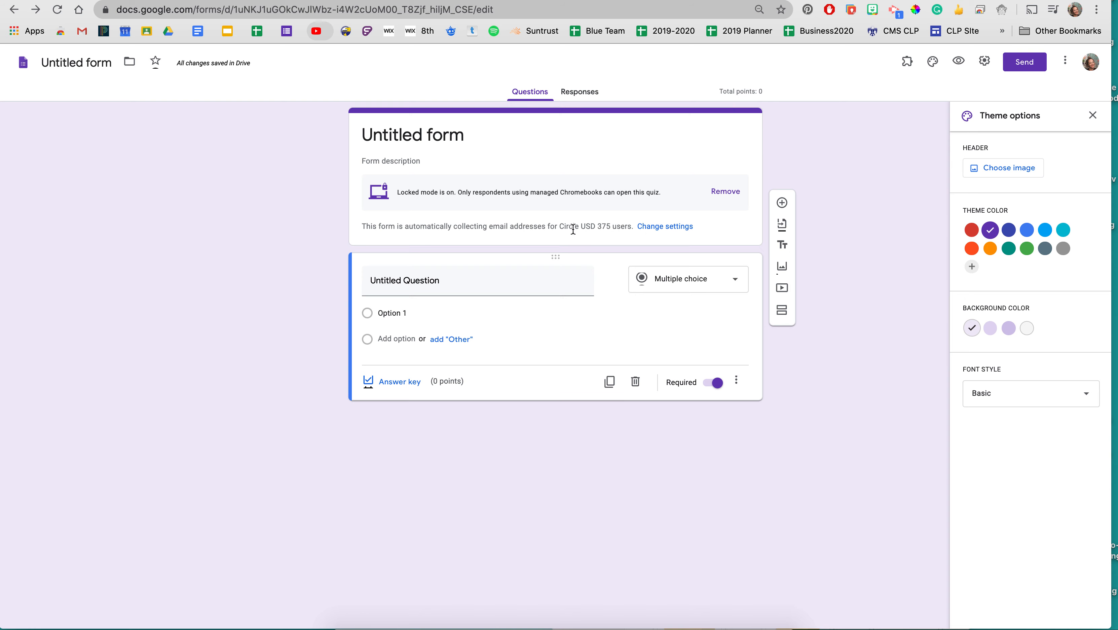
# Step: Review the form's general settings for email collection, sign-in and response limits under locked mode
pyautogui.click(985, 61)
pyautogui.click(449, 118)
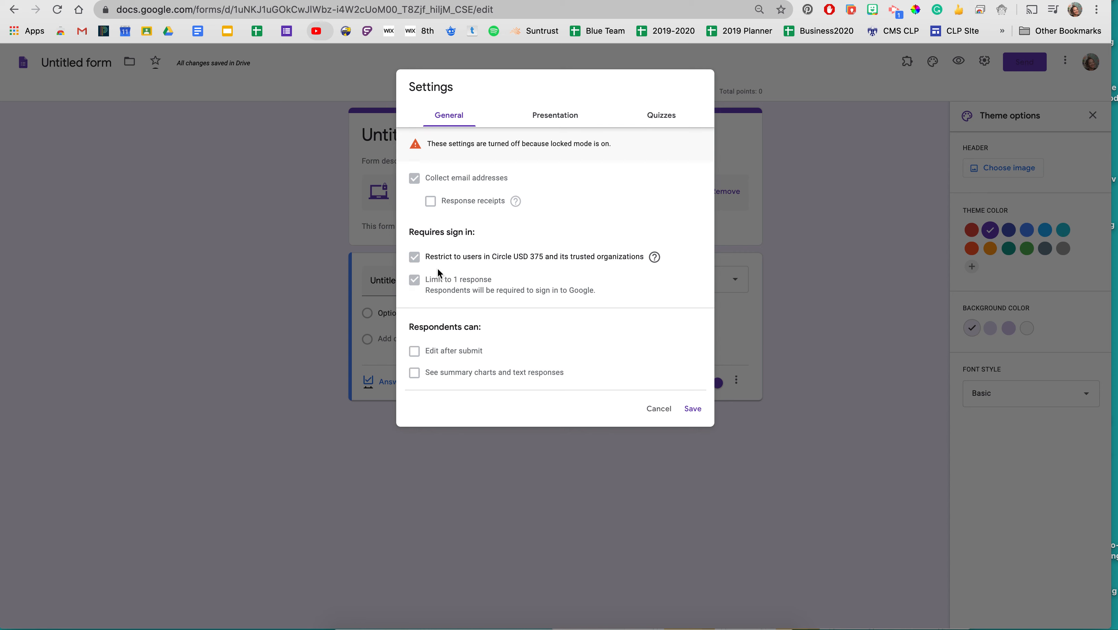
pyautogui.click(692, 409)
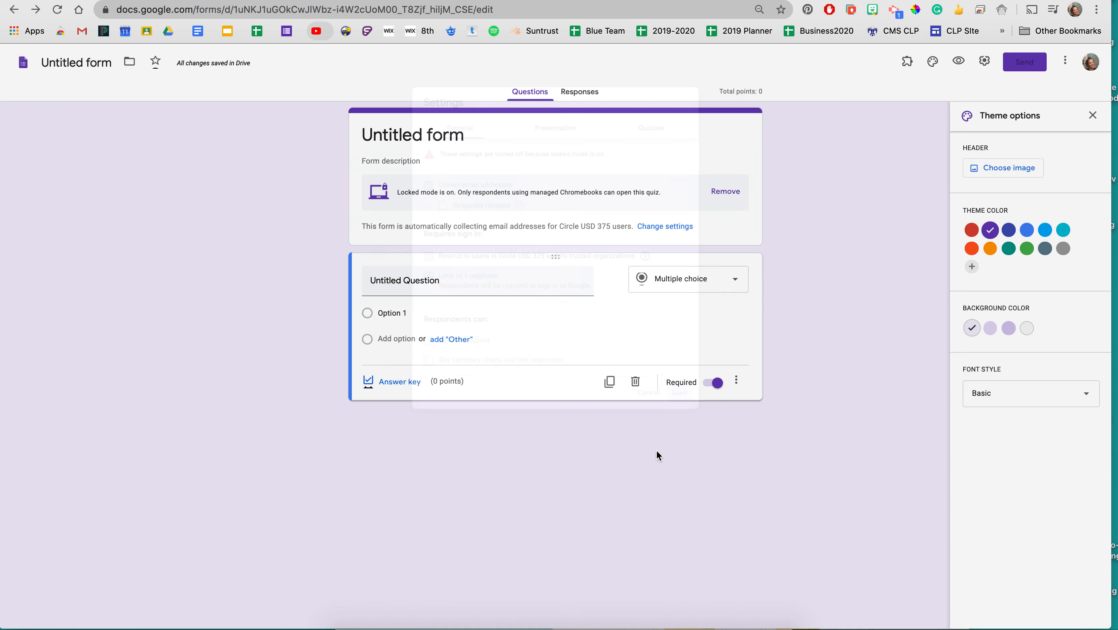
# Step: Enter the question "What does CRAP mean in Graphic Design?" and accept the suggested answer "Contrast, Repetition, Alignment, and Proximity"
pyautogui.click(419, 281)
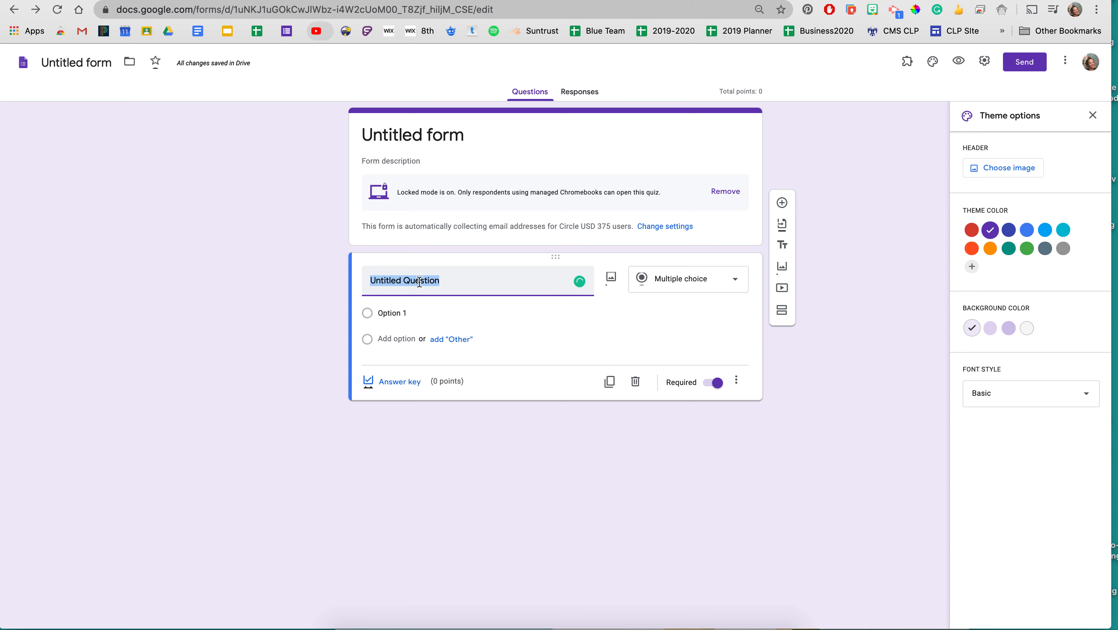
pyautogui.write('What does CRAP ')
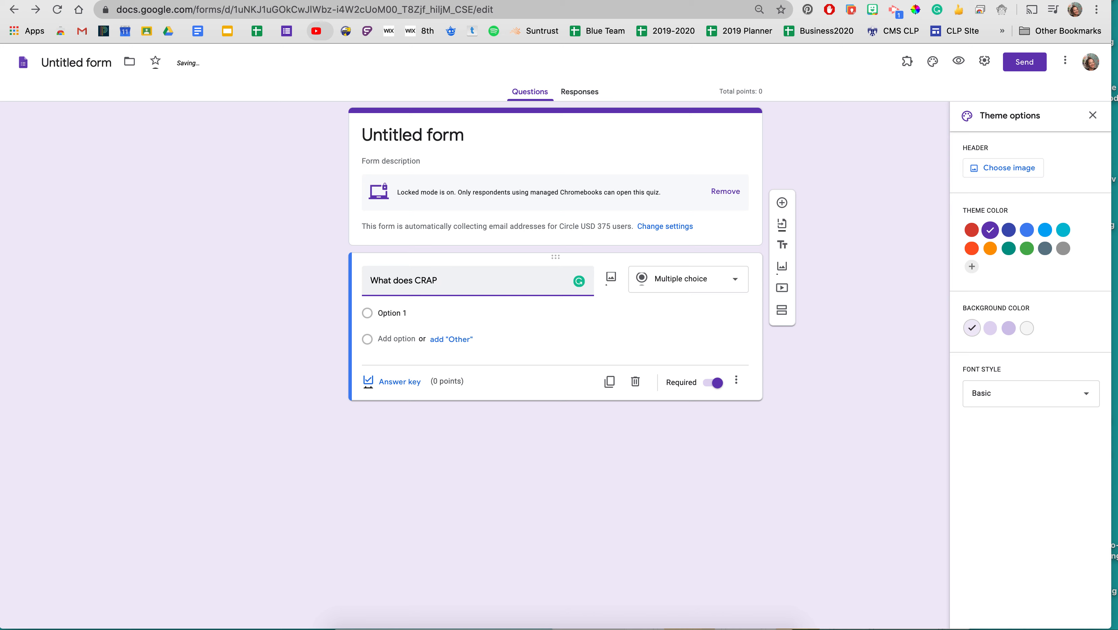
pyautogui.write('mean in Graphic Design?')
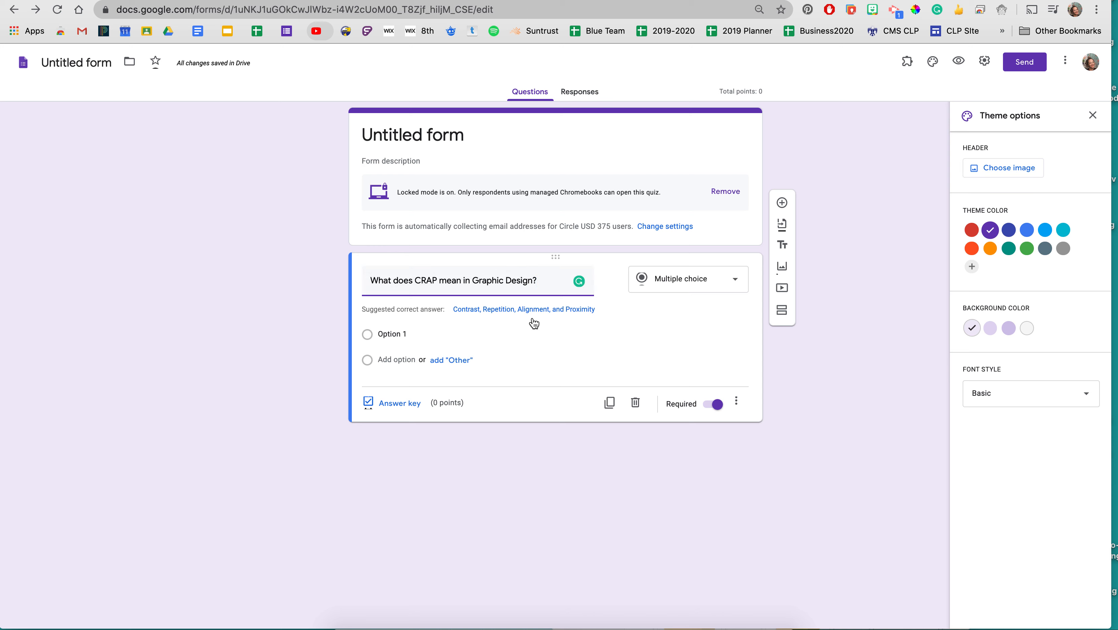
pyautogui.click(565, 310)
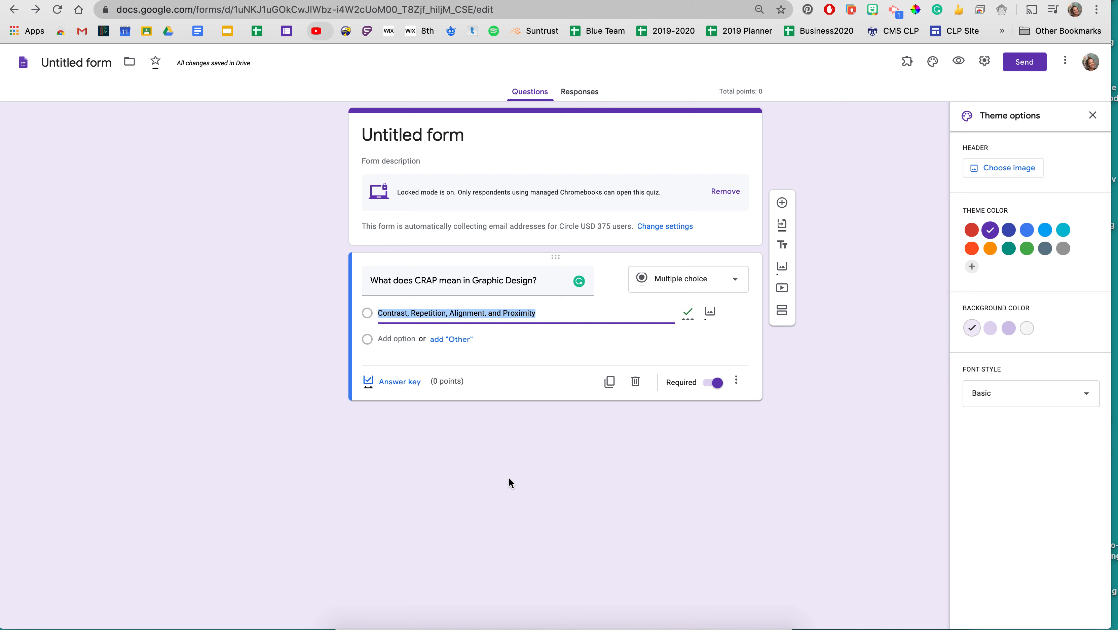
# Step: Add an "Other" option to the CRAP question and make it worth 5 points in its answer key
pyautogui.click(699, 284)
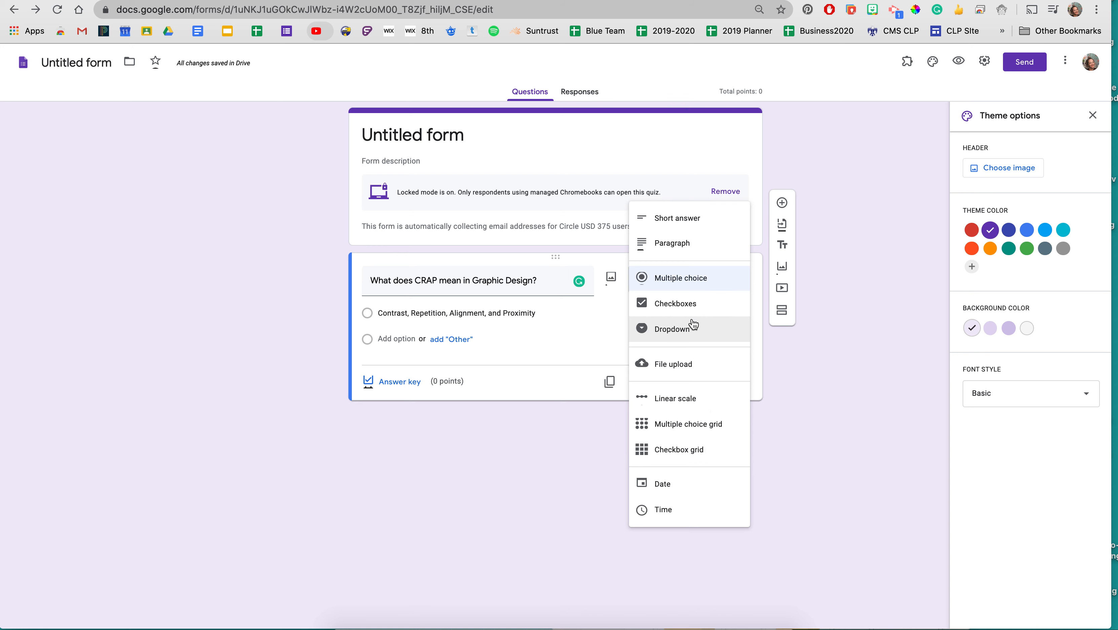
pyautogui.click(449, 348)
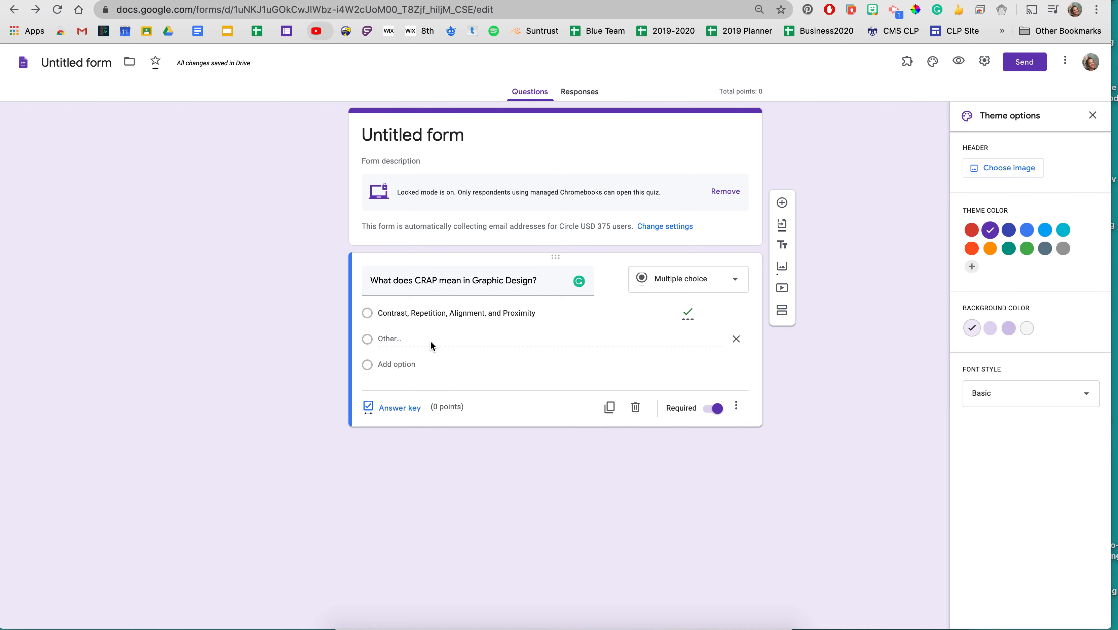
pyautogui.click(413, 407)
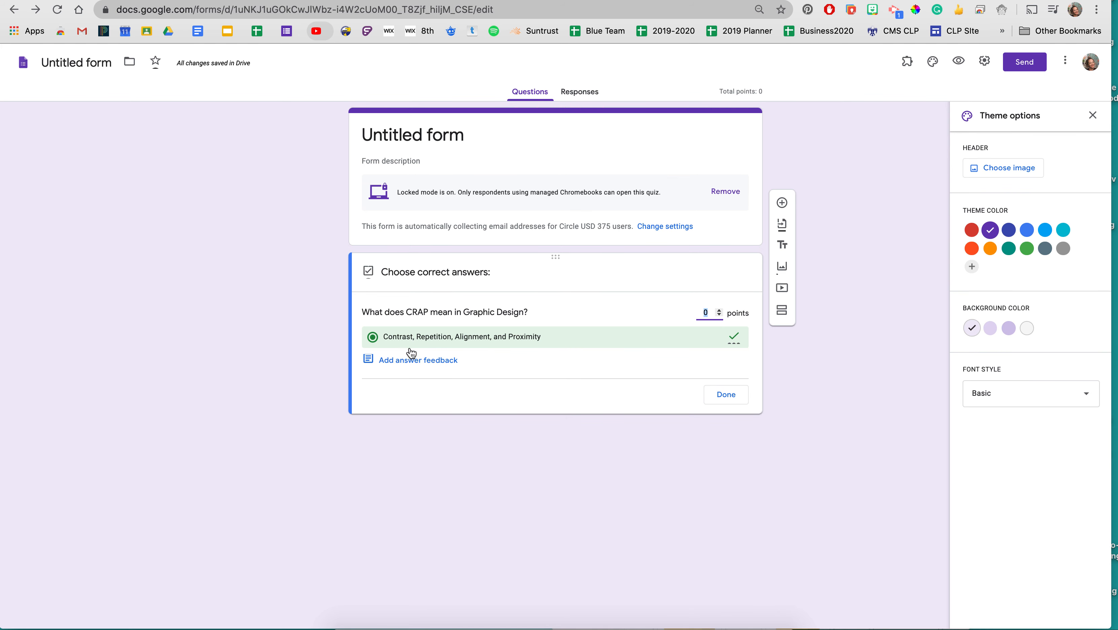
pyautogui.scroll(-1, 700, 352)
pyautogui.click(718, 310)
pyautogui.click(718, 310)
pyautogui.click(718, 310)
pyautogui.click(719, 311)
pyautogui.click(719, 310)
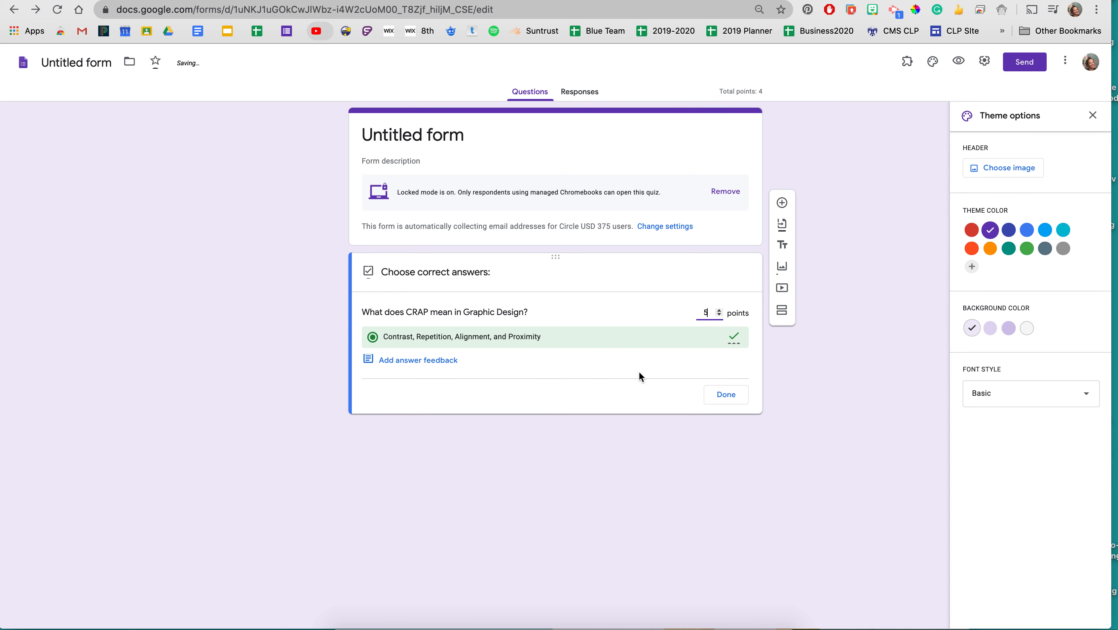
# Step: Look at the answer feedback options for incorrect and correct answers without adding any feedback
pyautogui.click(441, 363)
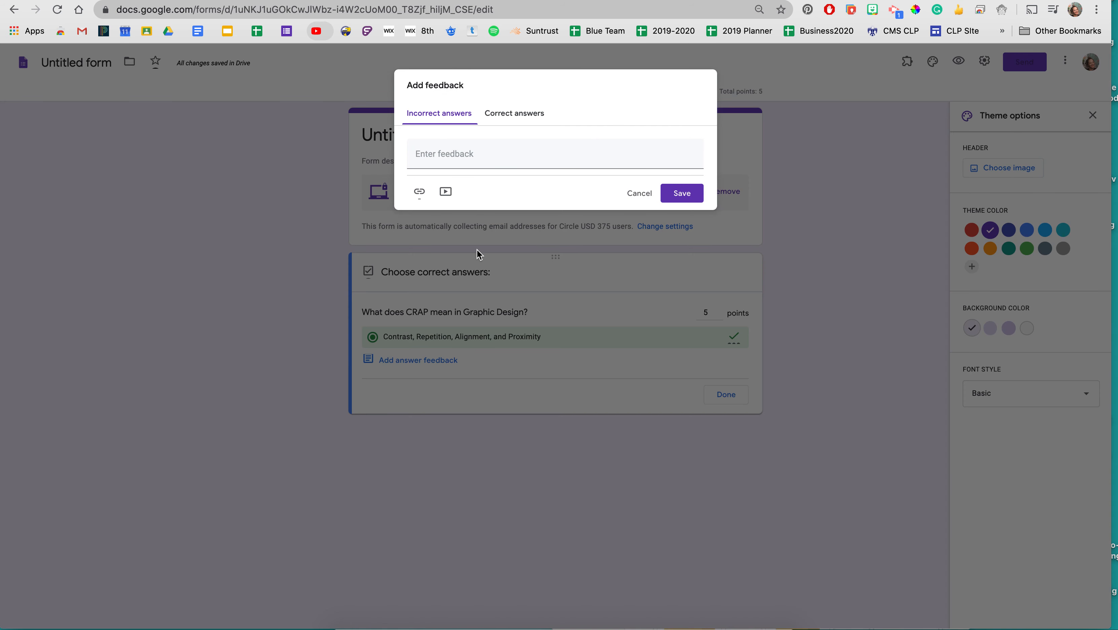
pyautogui.click(423, 154)
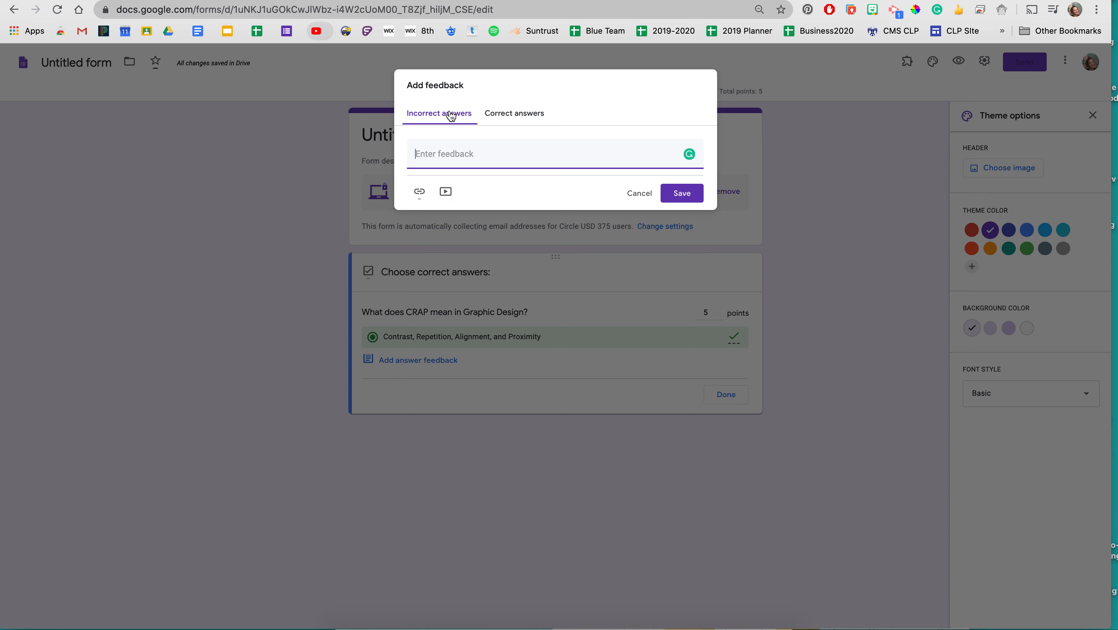
pyautogui.click(507, 118)
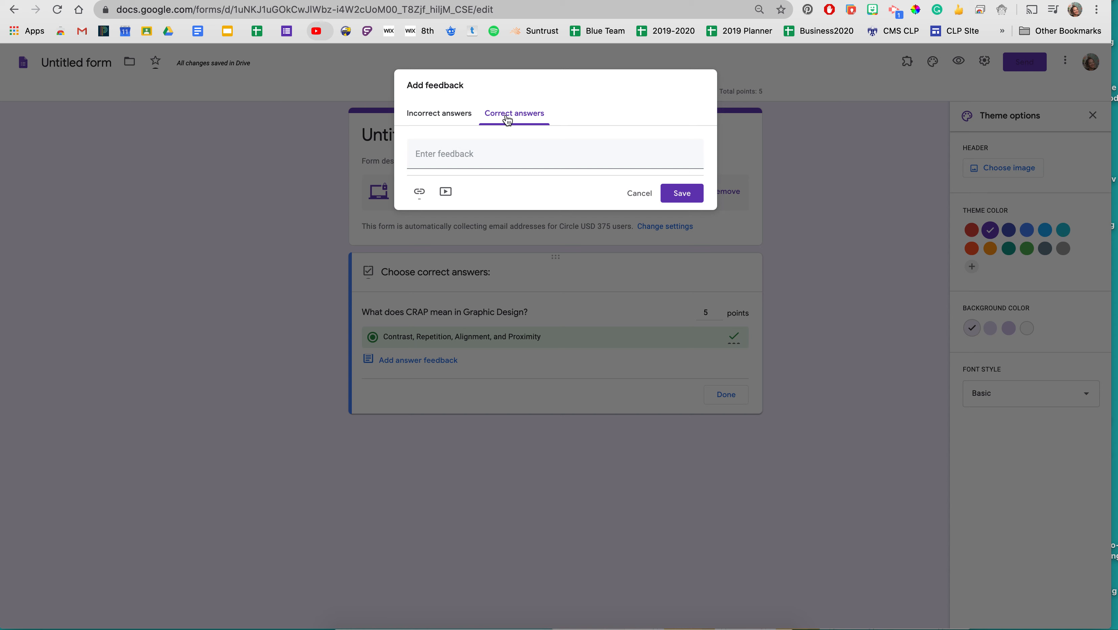
pyautogui.click(450, 121)
pyautogui.click(641, 193)
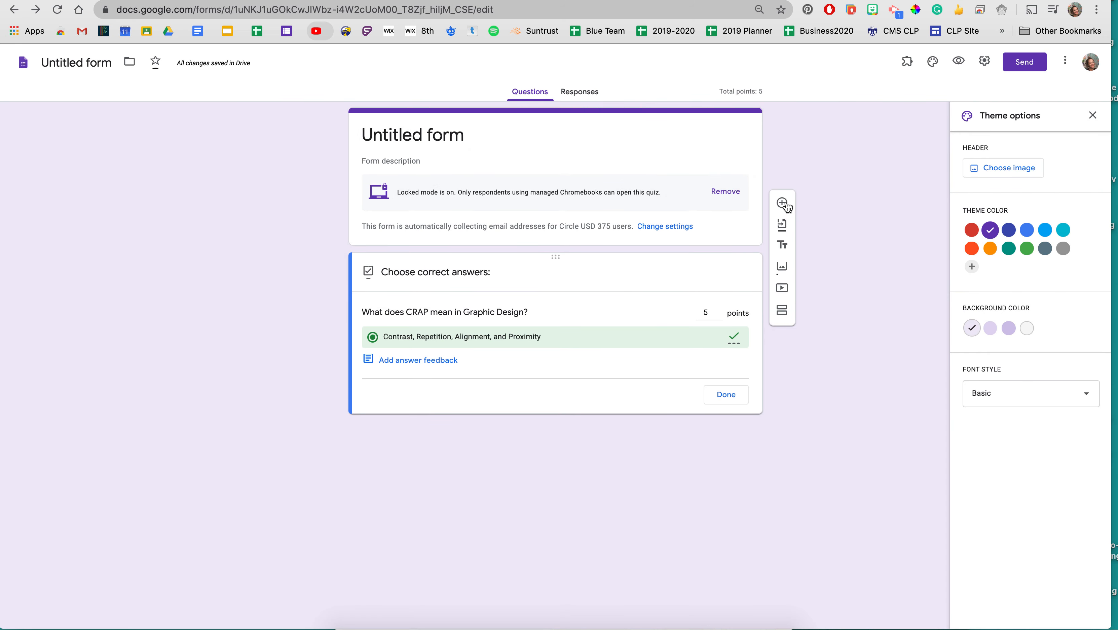
# Step: Add two sections after the CRAP question, titled "Contrast" and "Repetition"
pyautogui.click(785, 315)
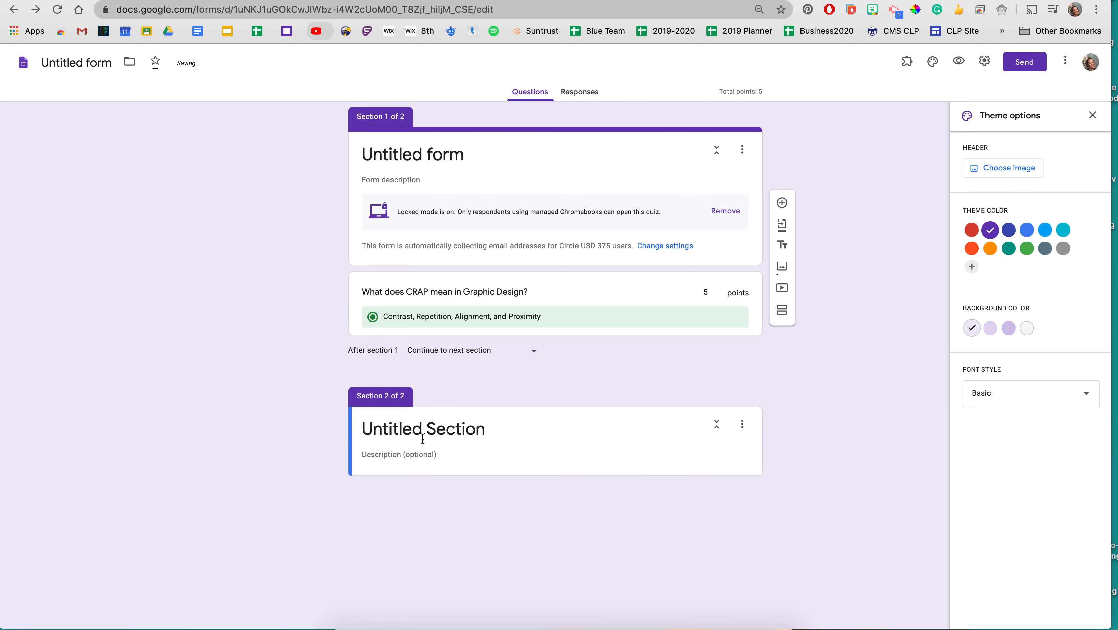
pyautogui.click(427, 426)
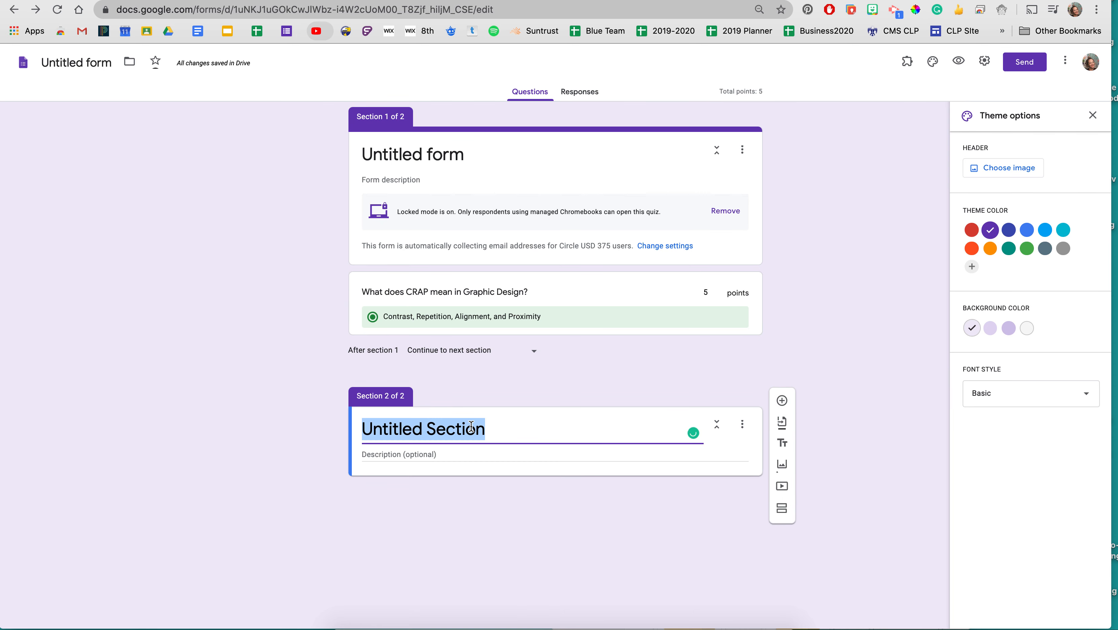
pyautogui.write('Contrast')
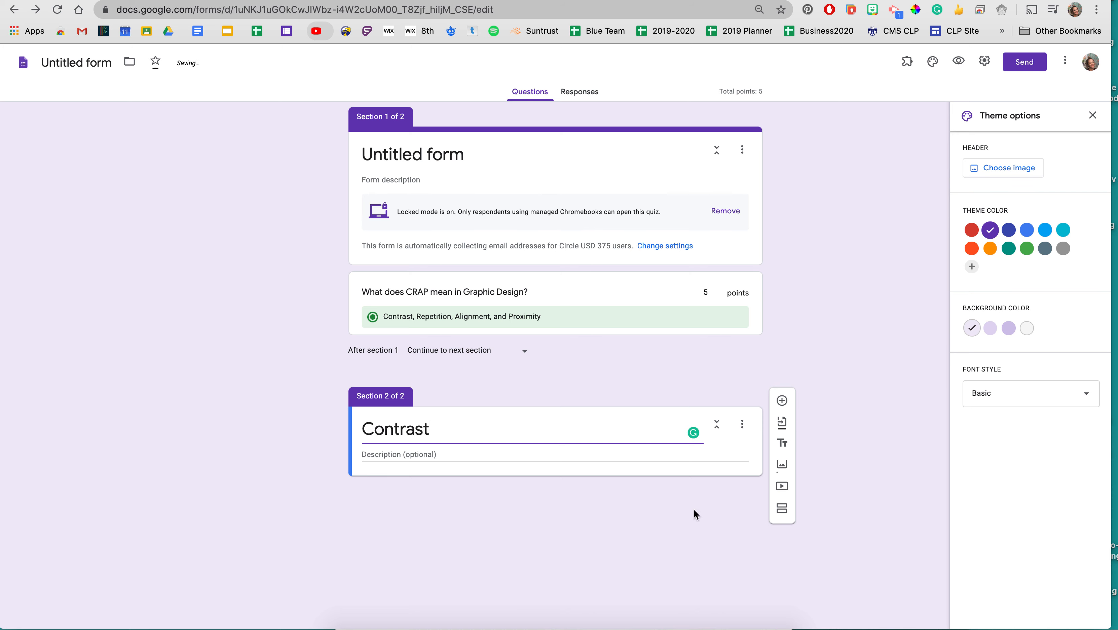
pyautogui.click(783, 509)
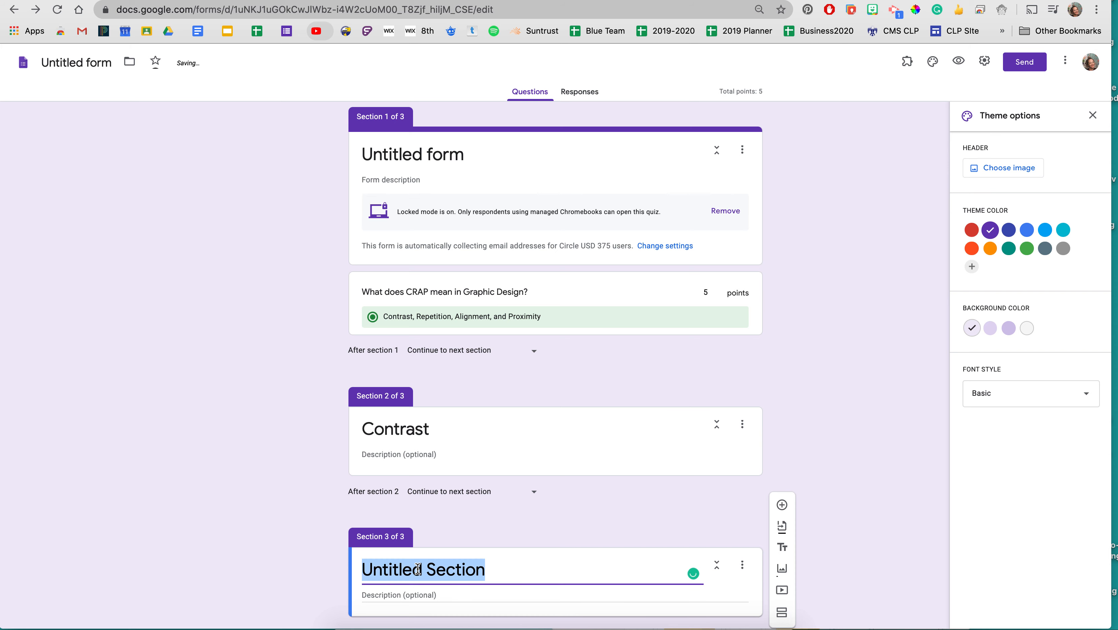
pyautogui.write('Re')
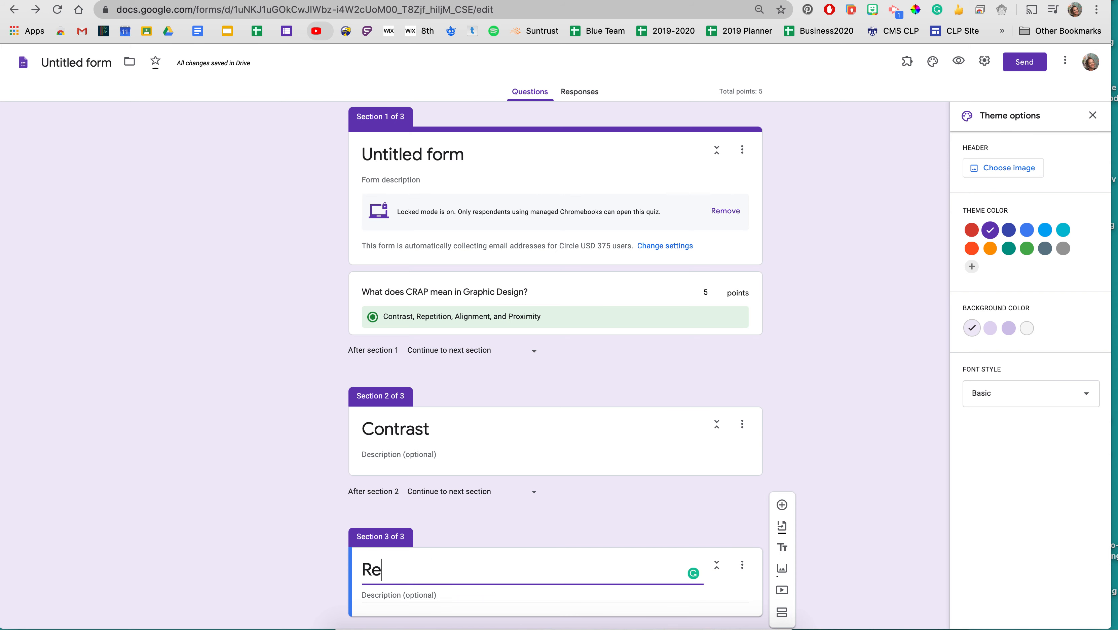
pyautogui.write('petition')
# Step: Add a new blank question to the Contrast section
pyautogui.scroll(-1, 412, 555)
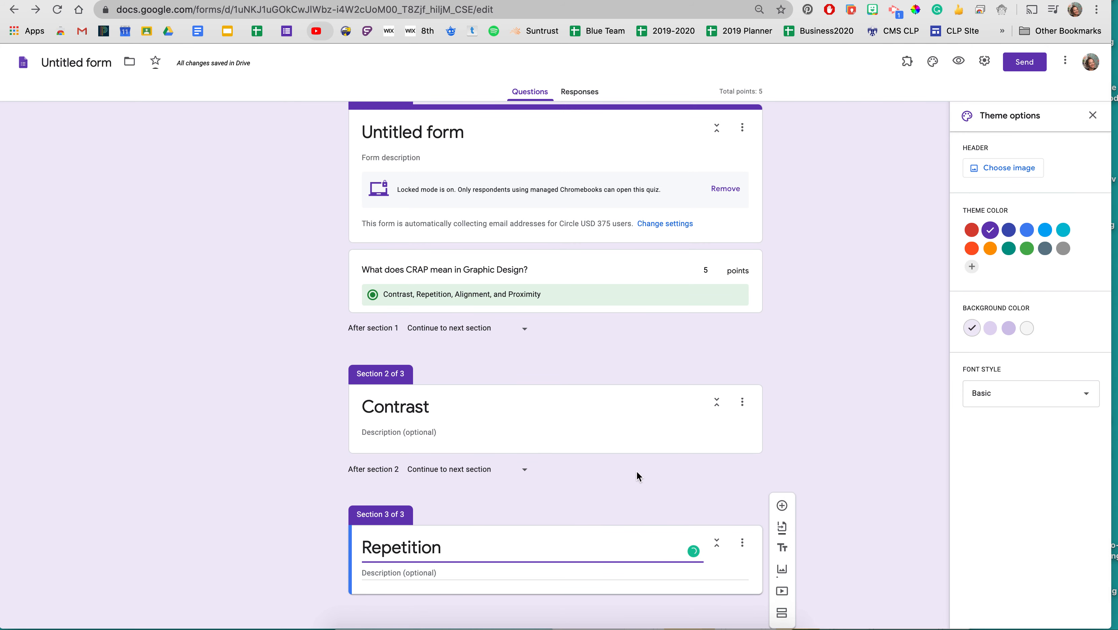
pyautogui.click(643, 424)
pyautogui.click(781, 378)
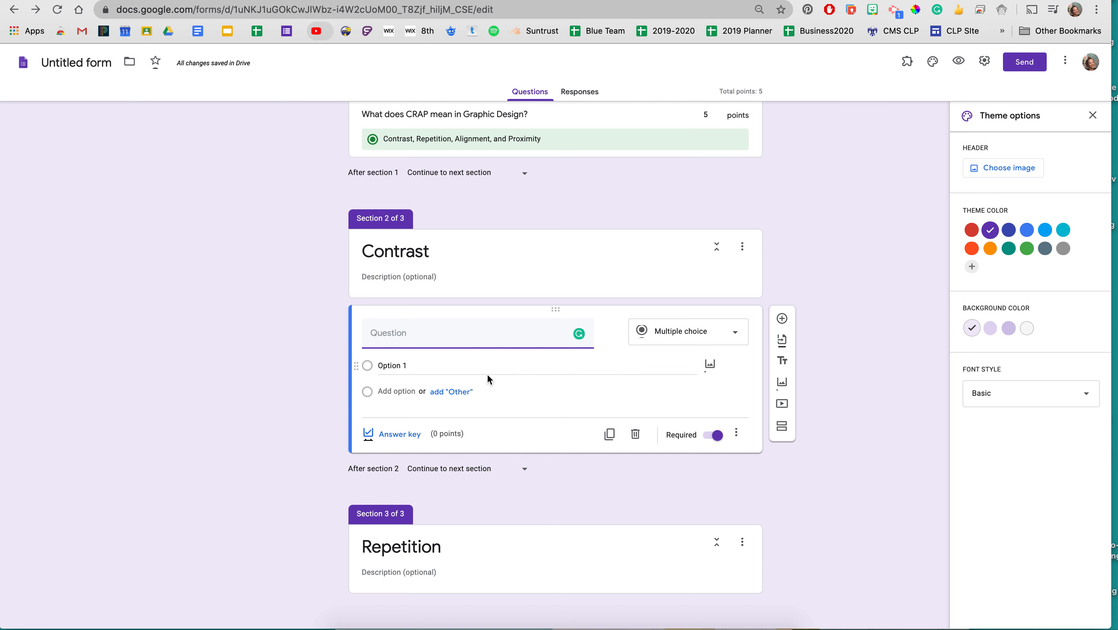
# Step: Look at the sources for inserting an image into the Contrast section's question, without inserting one
pyautogui.scroll(1, 459, 364)
pyautogui.scroll(1, 459, 364)
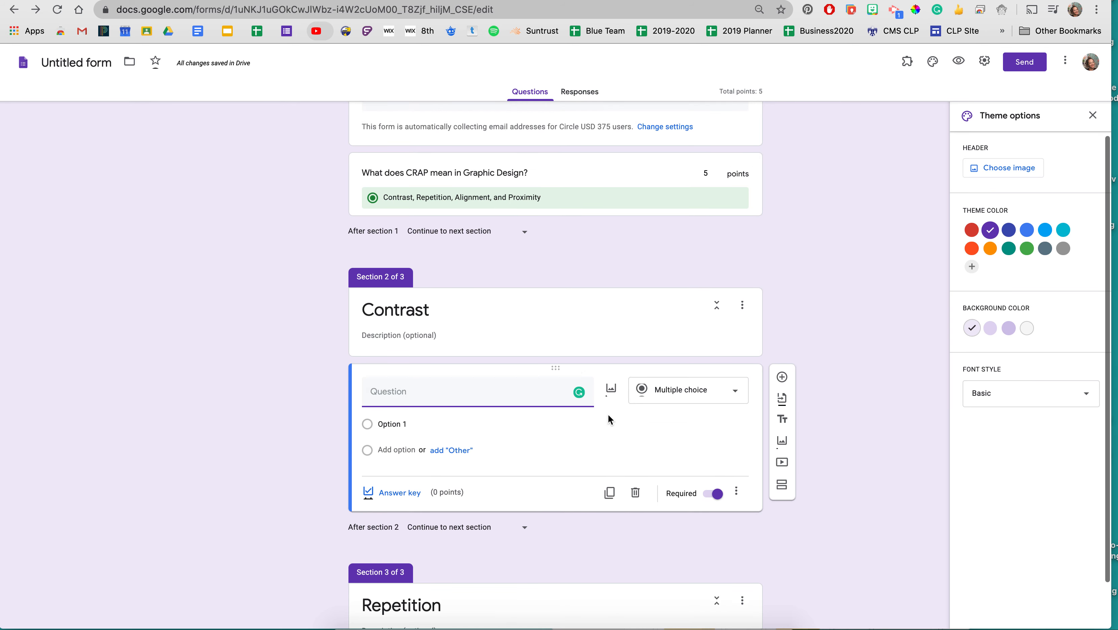
pyautogui.click(613, 391)
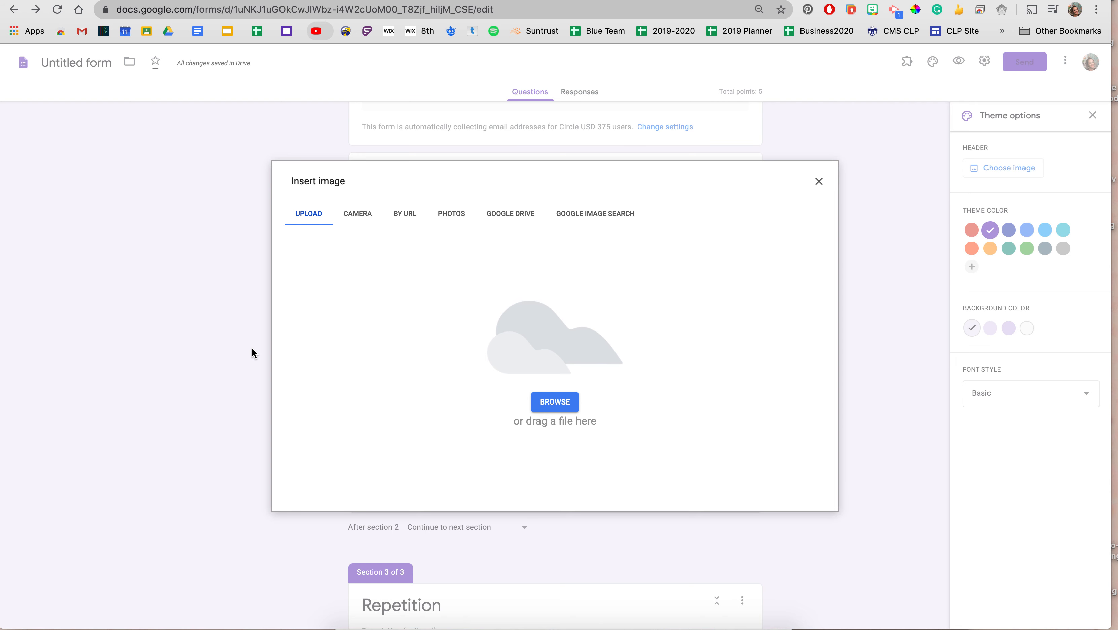
pyautogui.click(818, 182)
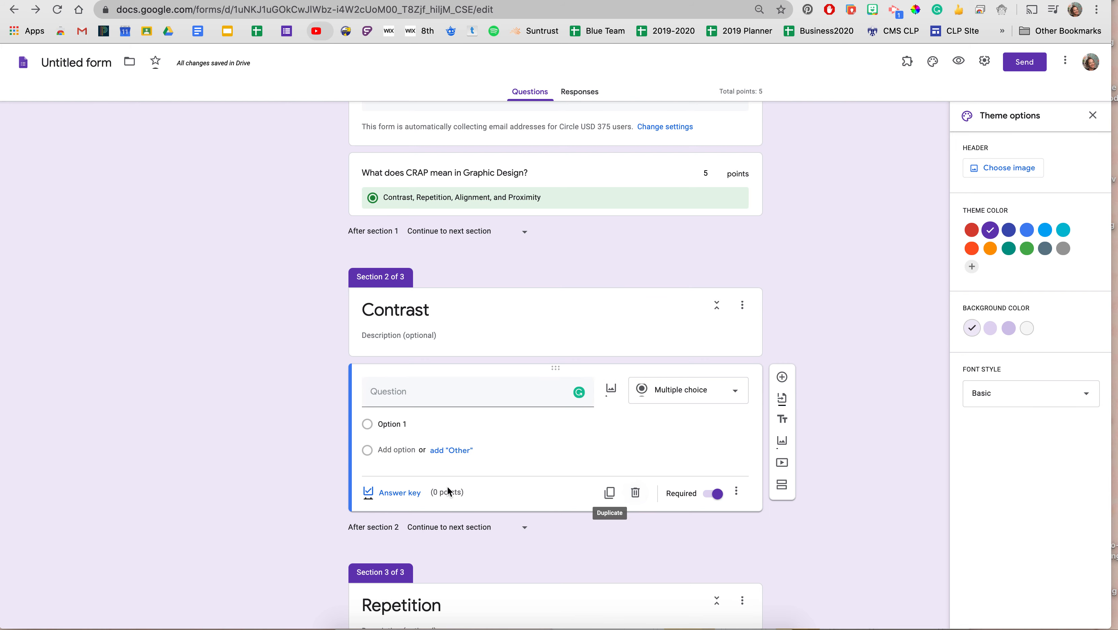
# Step: Change the Contrast section's question type to short answer
pyautogui.scroll(-2, 525, 512)
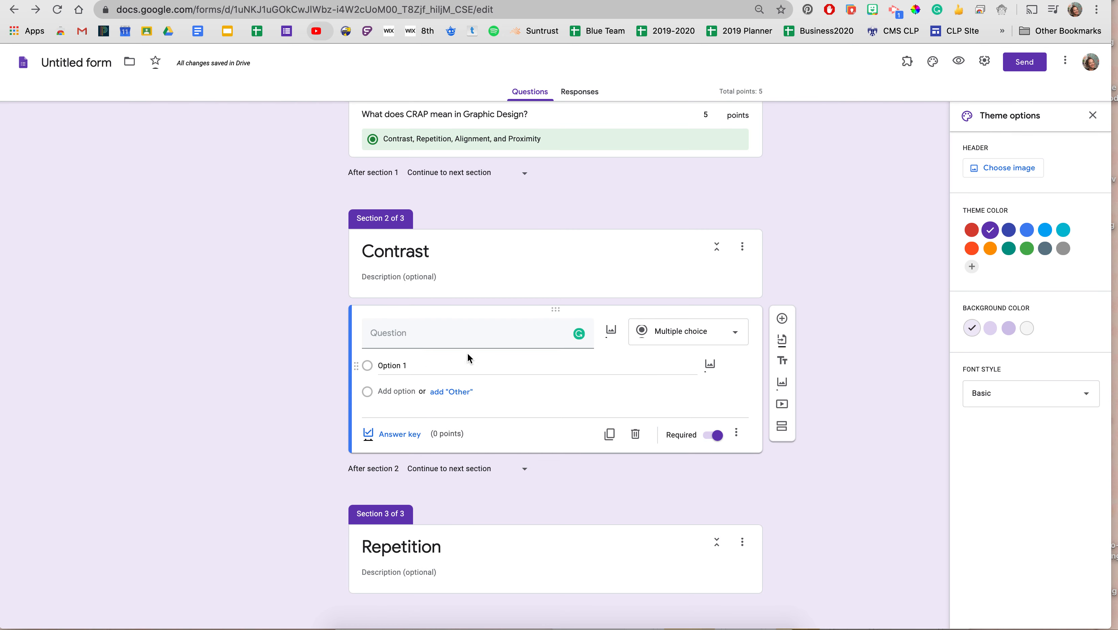
pyautogui.click(646, 340)
pyautogui.click(694, 300)
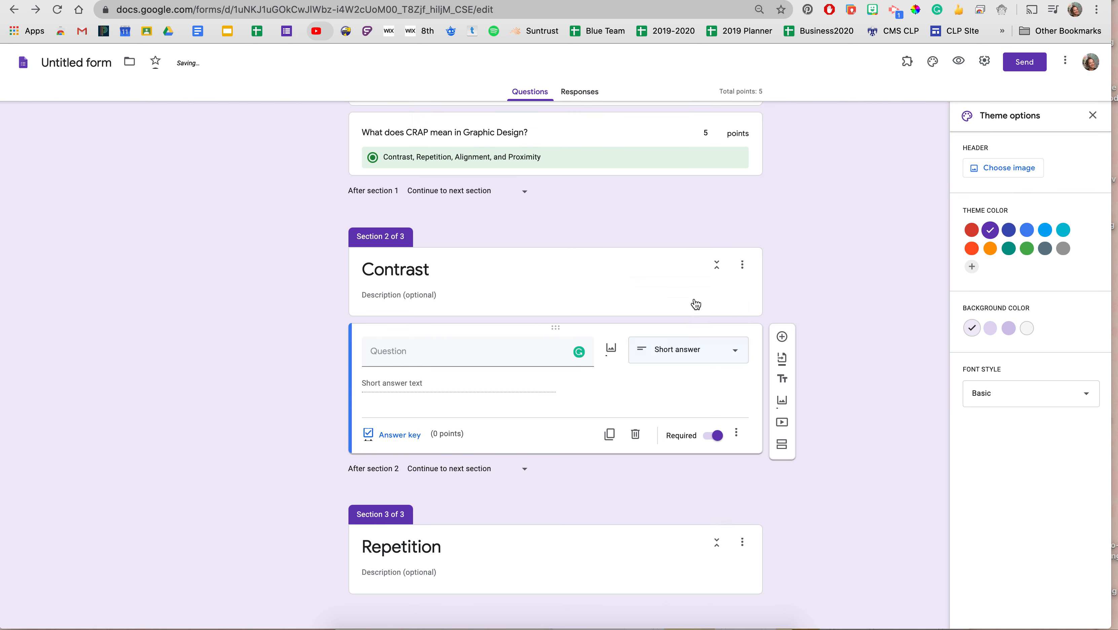
# Step: Enter "What does CRAP Mean?" as the text of the Contrast section's short-answer question
pyautogui.click(398, 351)
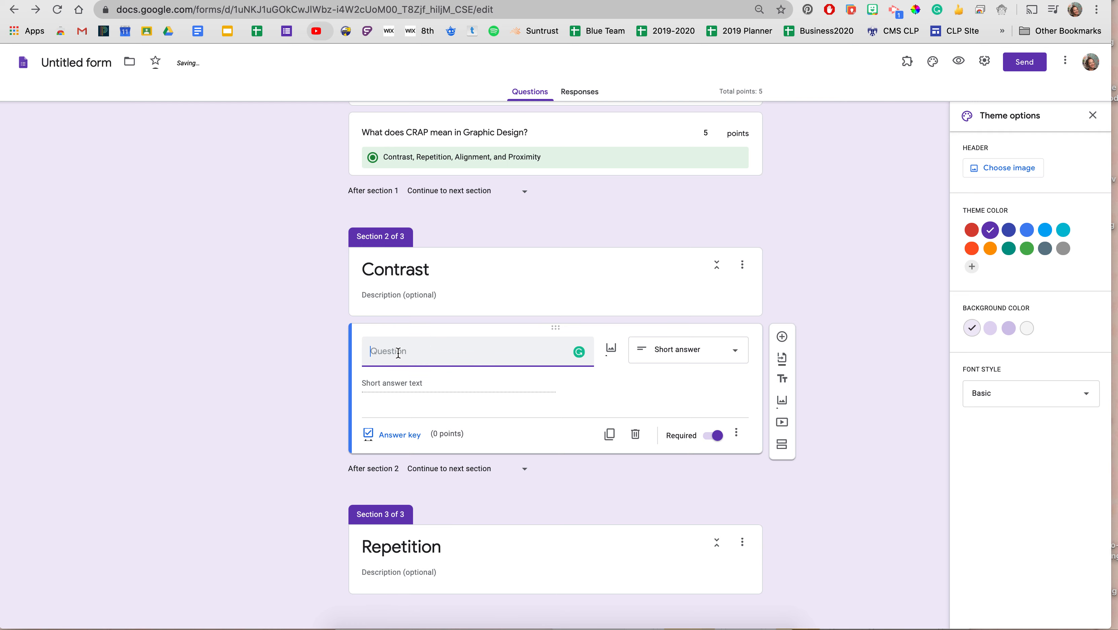
pyautogui.click(369, 132)
pyautogui.moveTo(369, 133); pyautogui.dragTo(525, 135)
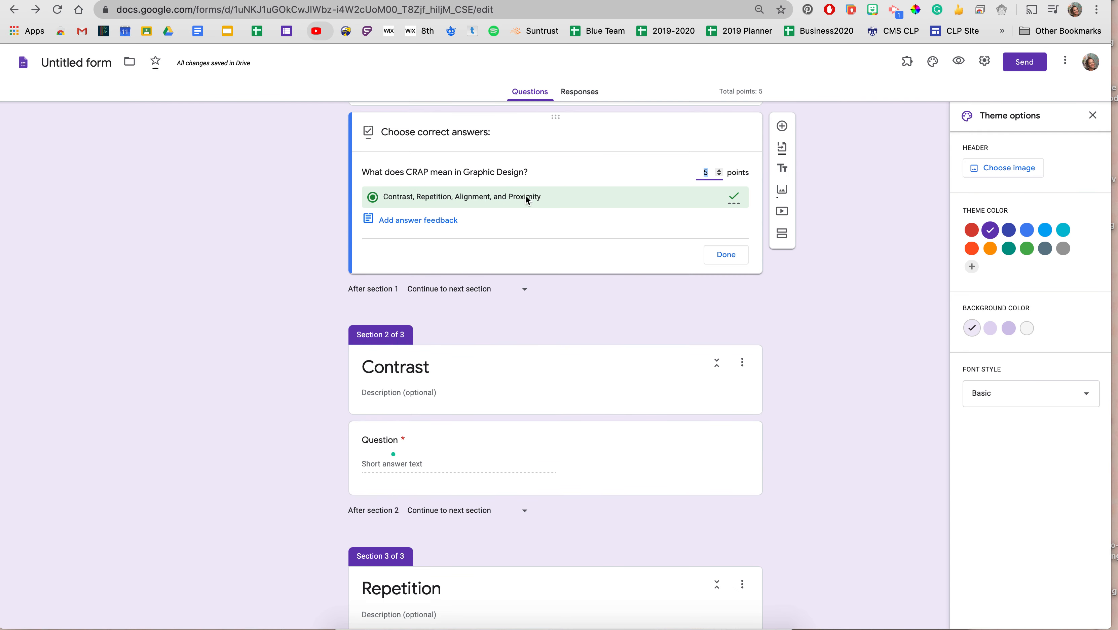
pyautogui.click(406, 452)
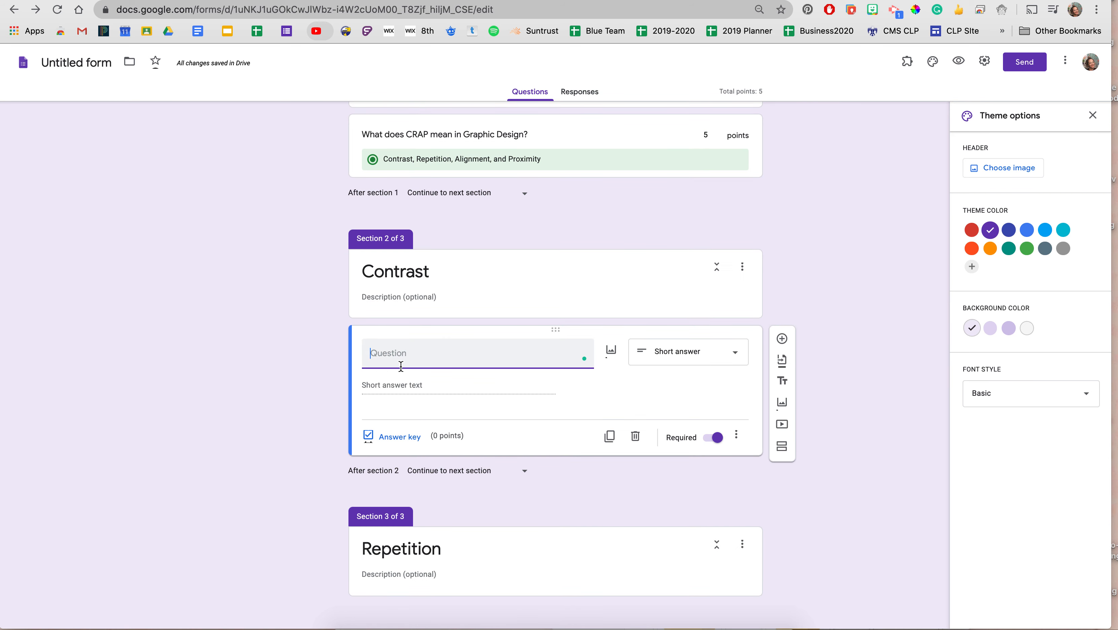
pyautogui.press('BackSpace')
pyautogui.write('5')
pyautogui.press('BackSpace')
pyautogui.write('What ')
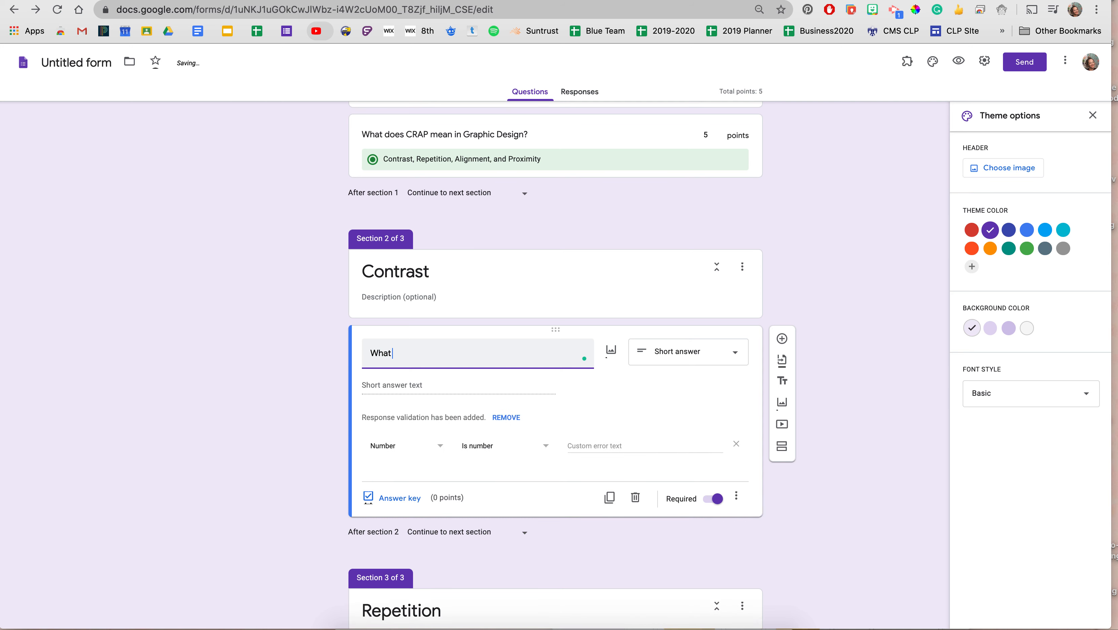
pyautogui.write('does CRAp')
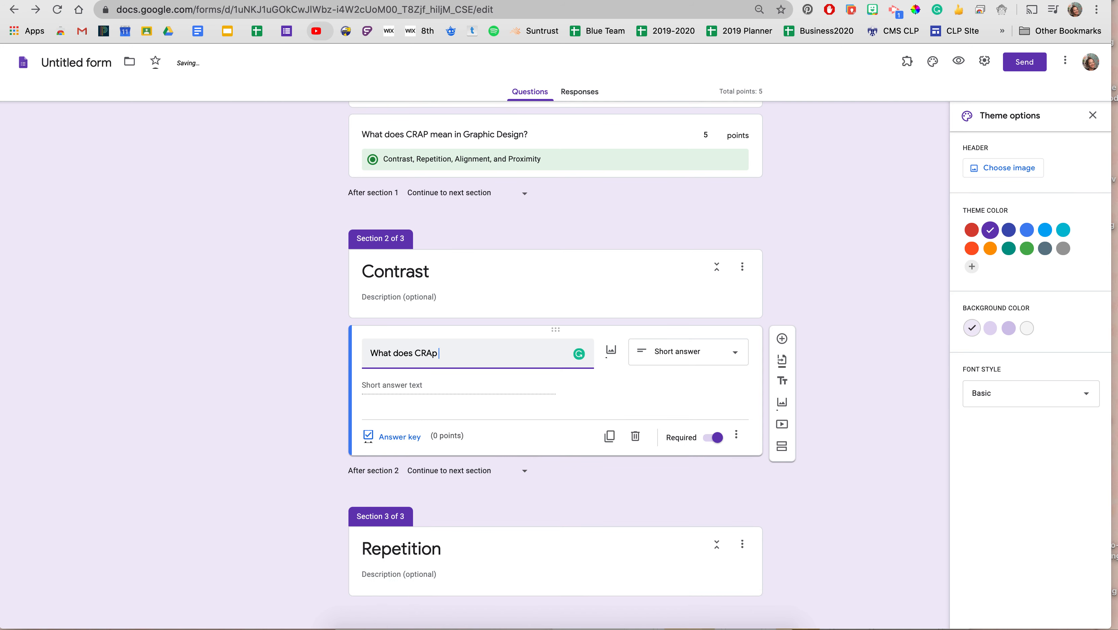
pyautogui.press('BackSpace')
pyautogui.write('P MEa')
pyautogui.press('BackSpace')
pyautogui.write('ean?')
pyautogui.click(376, 385)
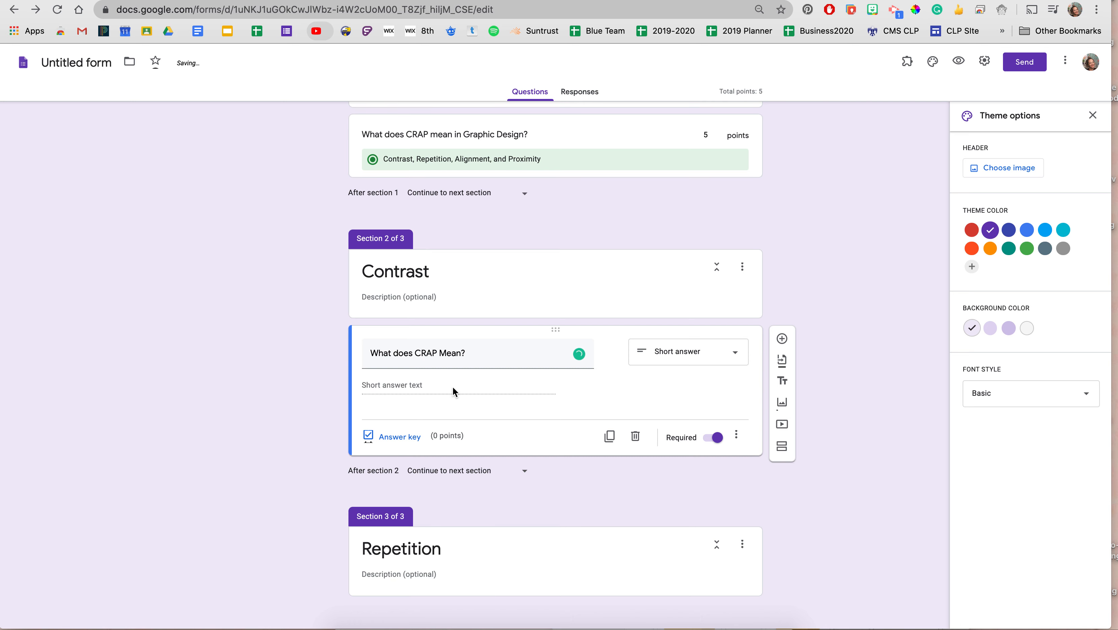
# Step: Add "sldfkjalksdj", "asldkfjdskfjklj" and "asdlkfjdslfjj" as correct answers in the answer key of the Contrast section's question
pyautogui.click(396, 440)
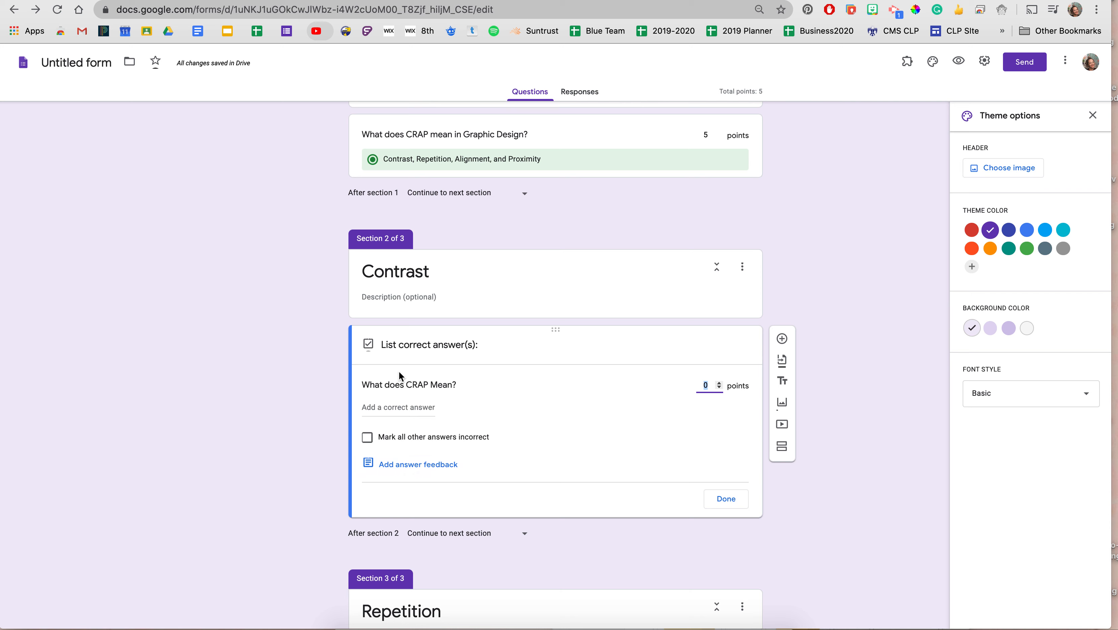
pyautogui.click(371, 406)
pyautogui.write('sldfkjalksdj')
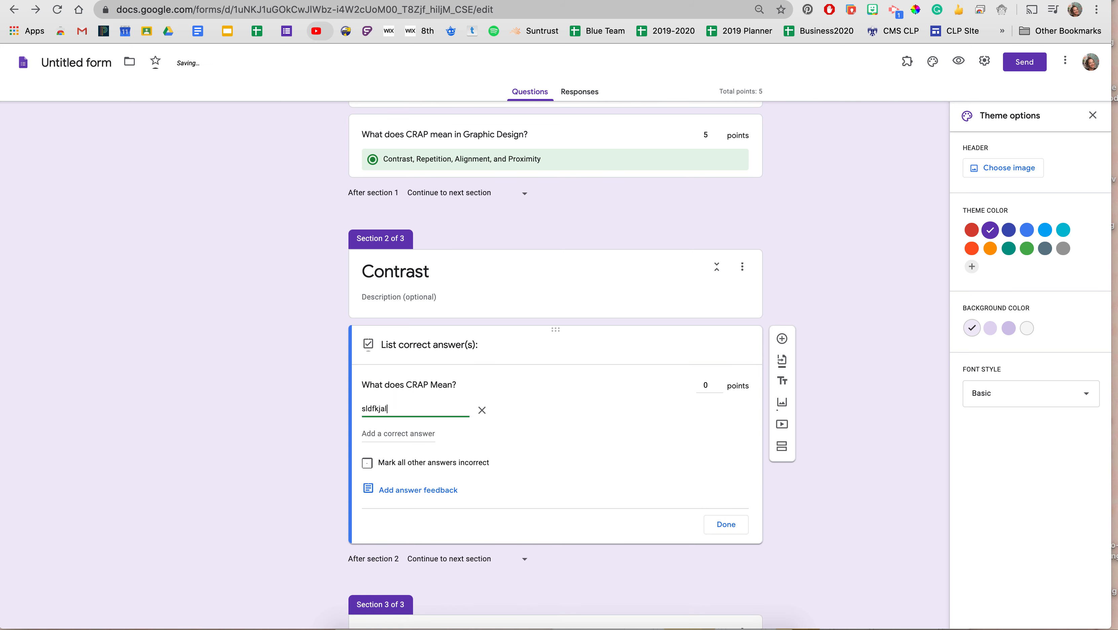
pyautogui.click(397, 434)
pyautogui.write('asldkfjdskfjklj')
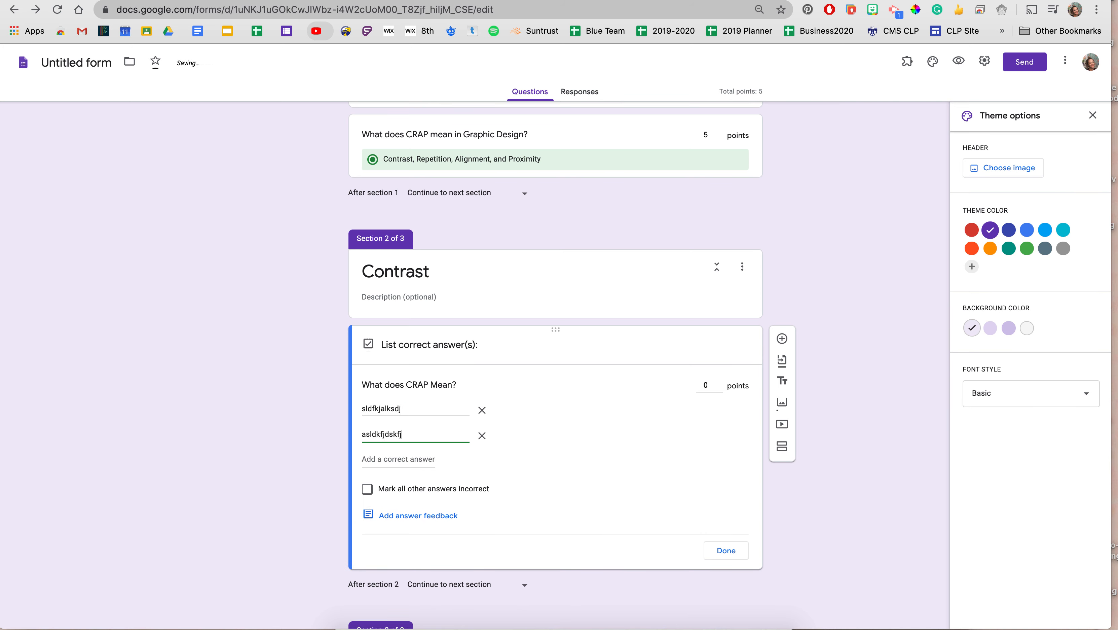
pyautogui.click(379, 456)
pyautogui.write('asdlkfjdslfjj')
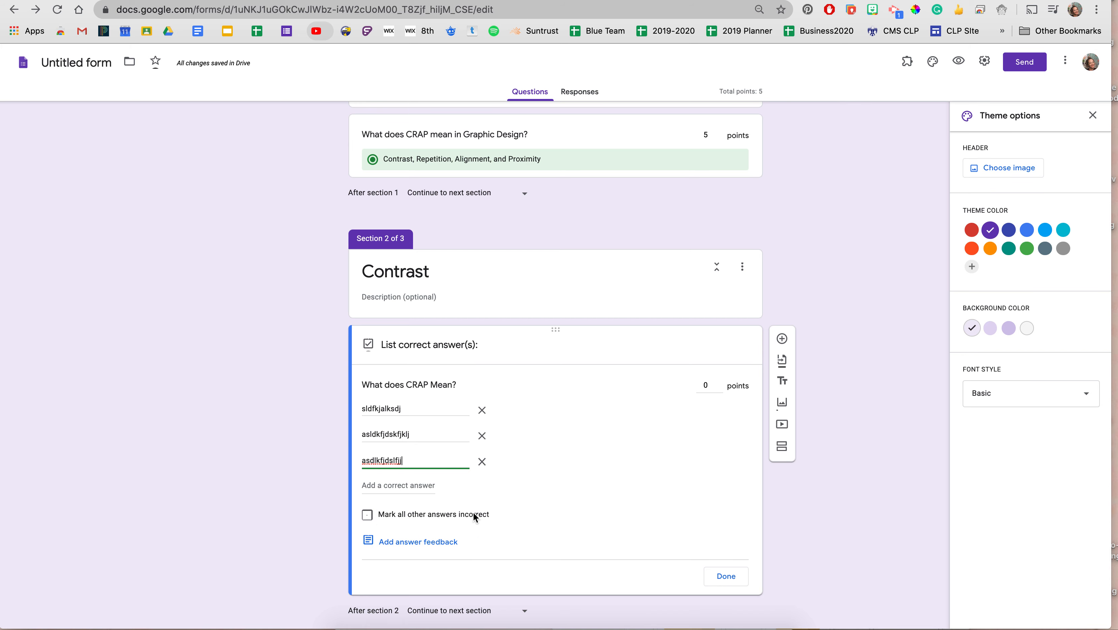
pyautogui.scroll(-3, 498, 490)
pyautogui.click(724, 434)
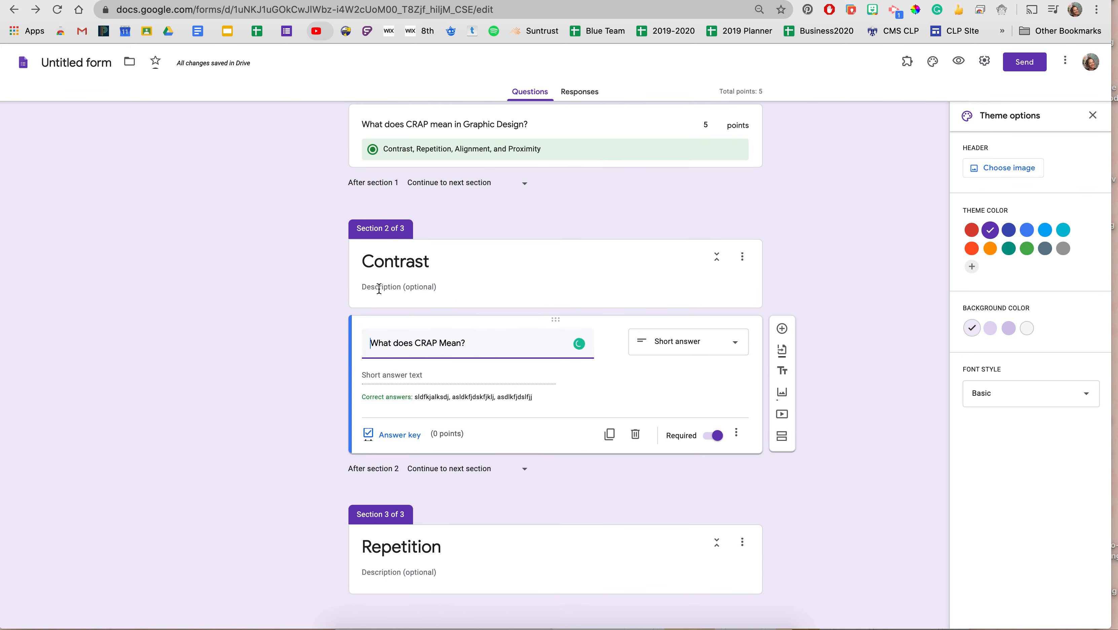
# Step: Preview the locked quiz as a respondent and return to the form editor
pyautogui.scroll(4, 481, 206)
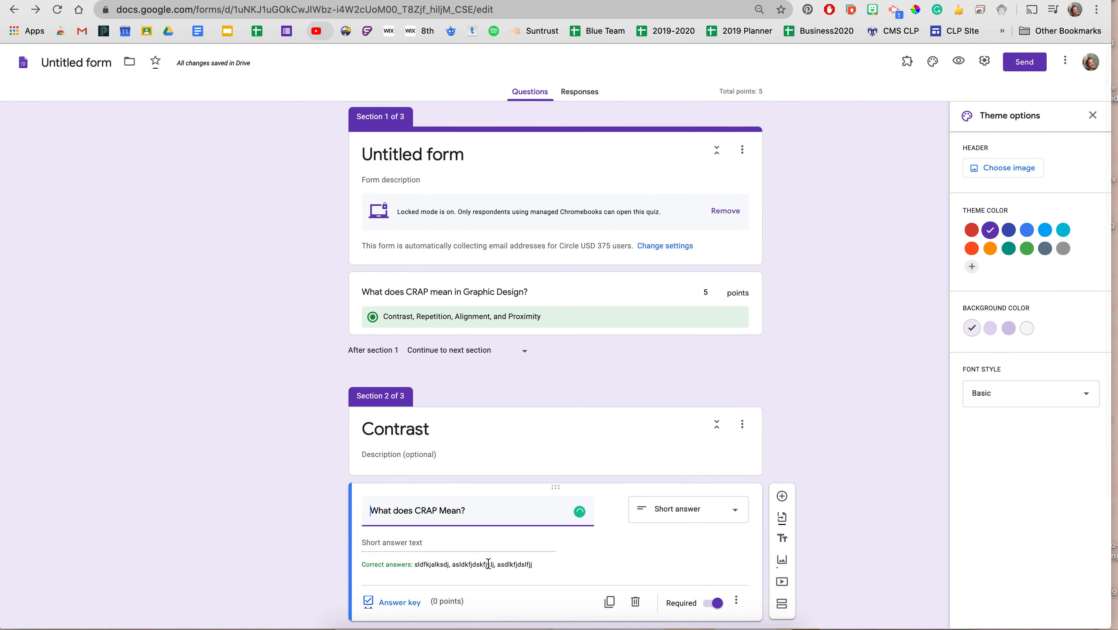
pyautogui.scroll(-4, 481, 206)
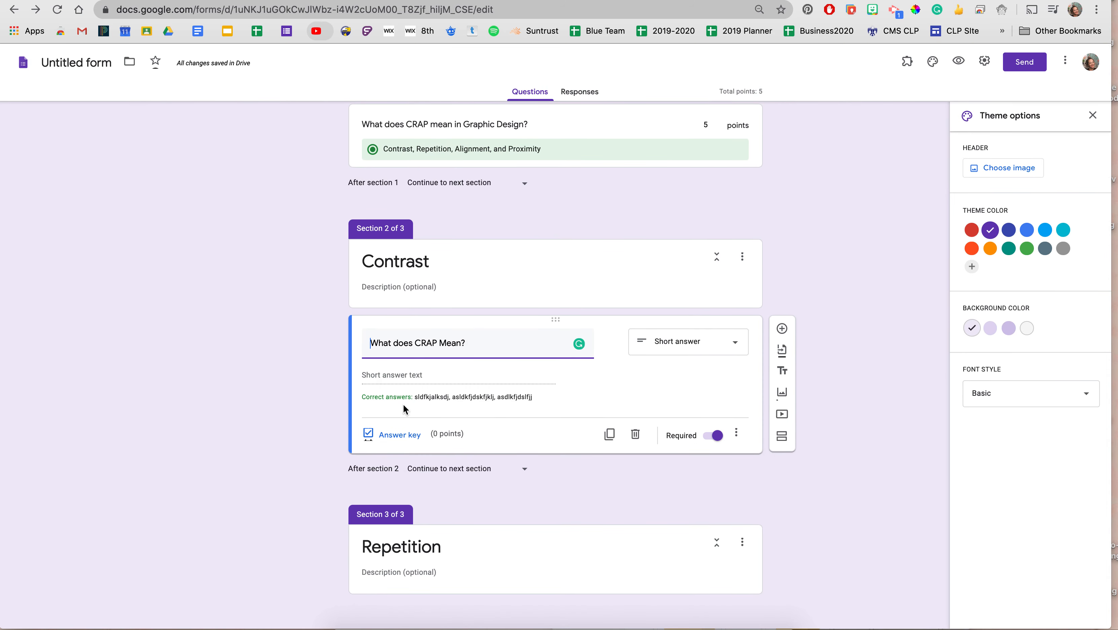
pyautogui.scroll(4, 401, 403)
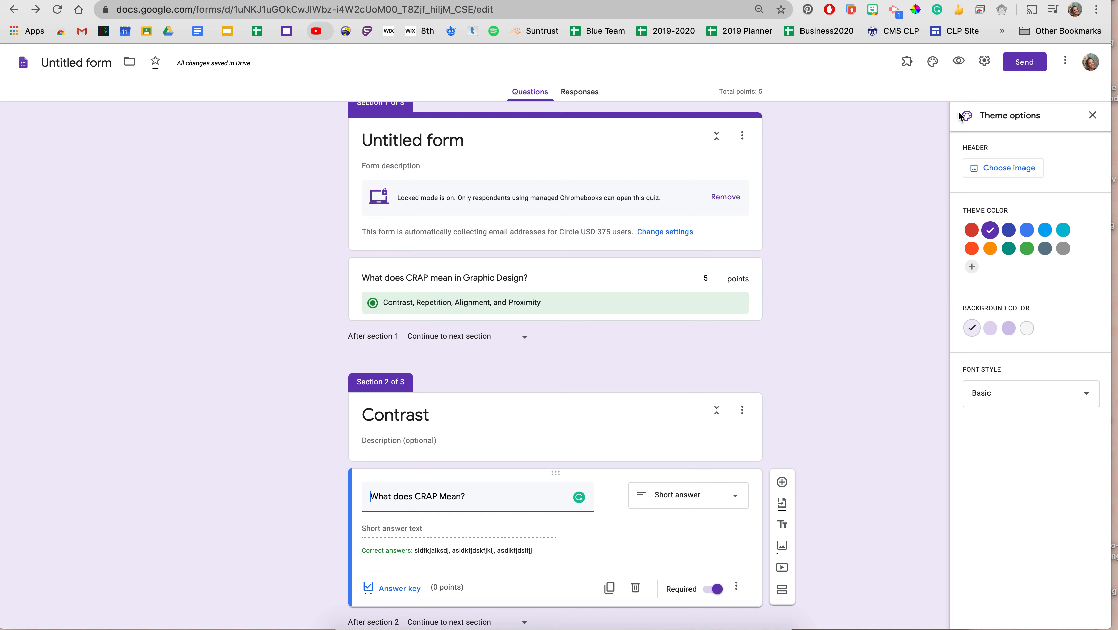
pyautogui.click(961, 63)
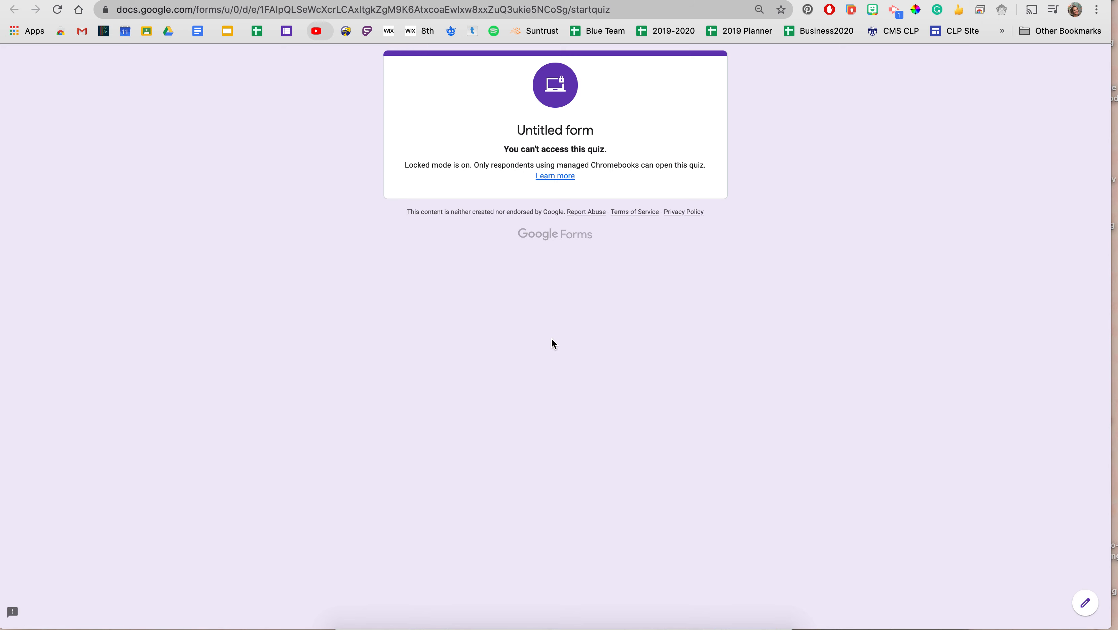
pyautogui.click(724, 1)
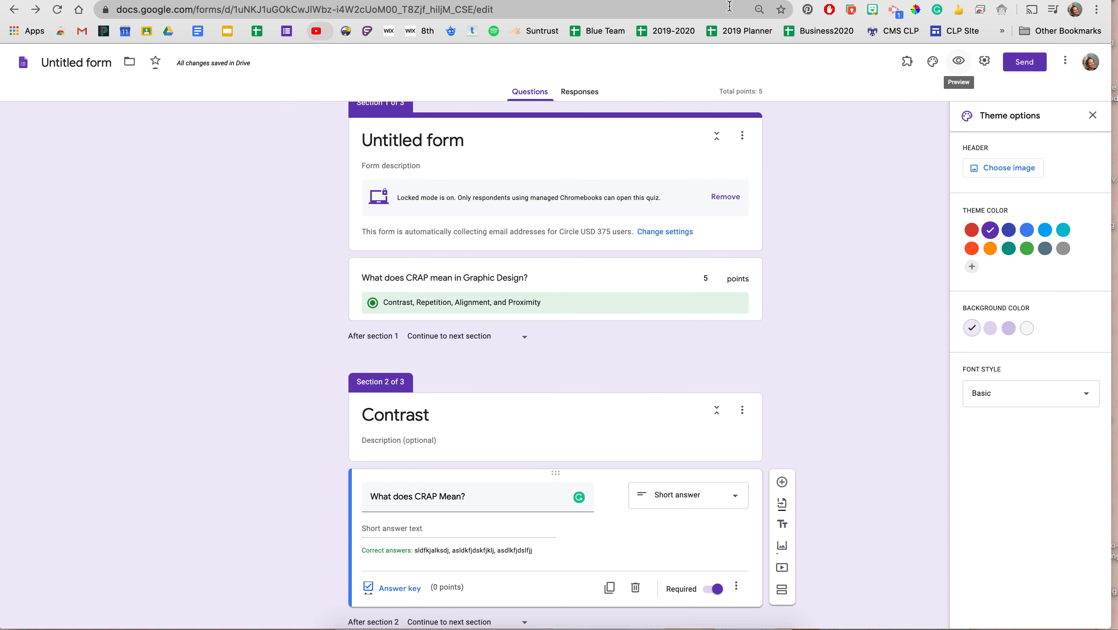
# Step: Turn off the quiz option in the form's settings and save the change
pyautogui.click(985, 61)
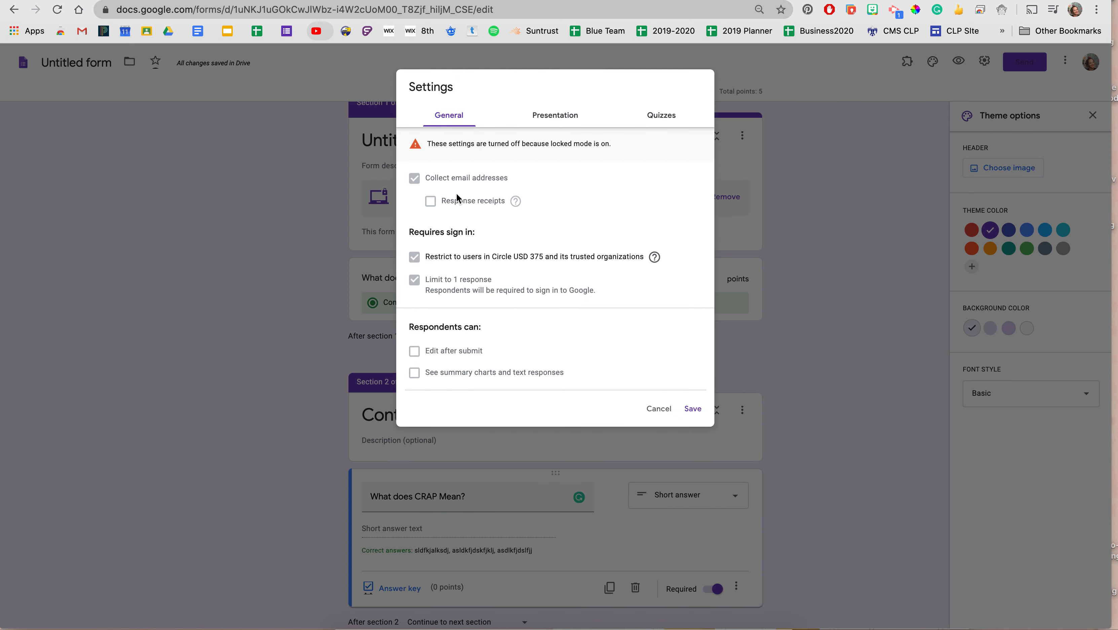
pyautogui.click(666, 117)
pyautogui.click(419, 144)
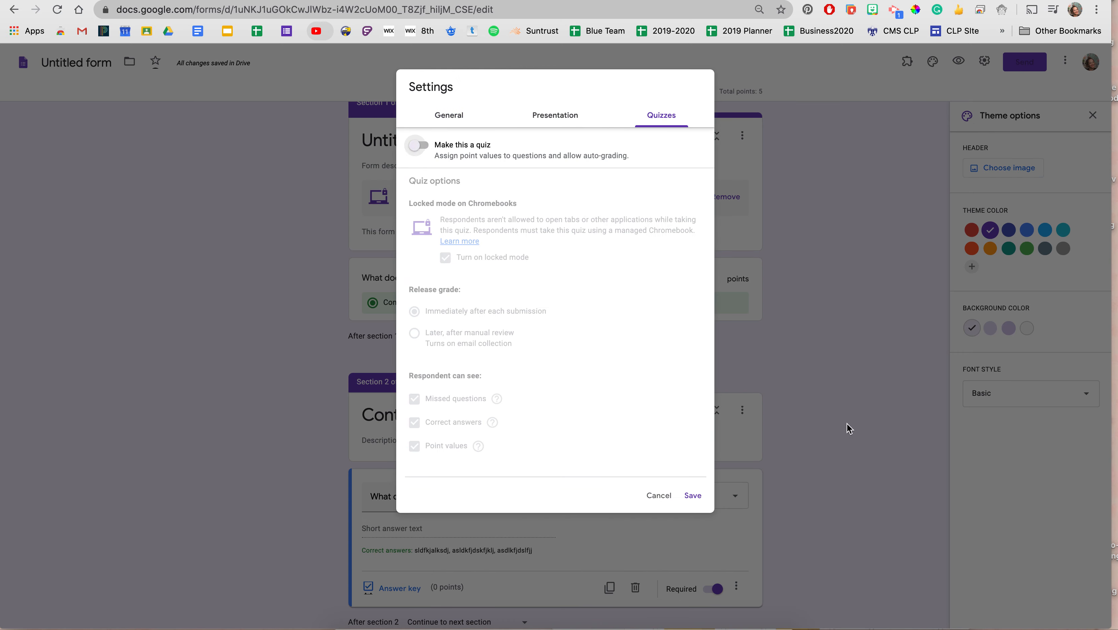
pyautogui.click(692, 495)
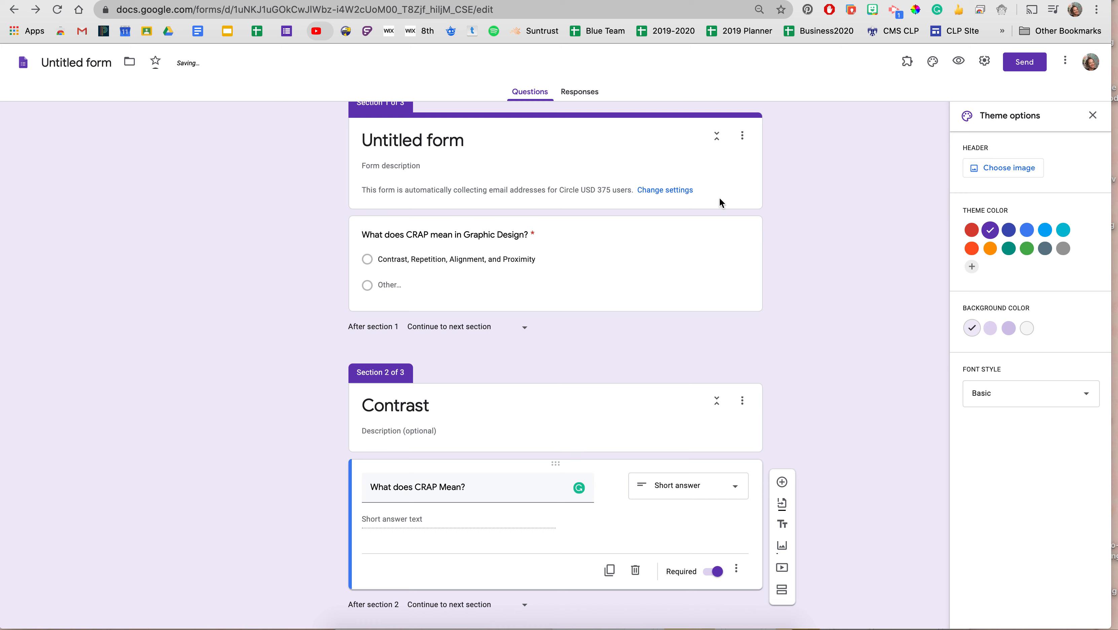
# Step: Submit a test response from the preview with "Contrast, Repetition, Alignment, and Proximity" and "jkhkjh" as answers, and return to the editor
pyautogui.click(959, 61)
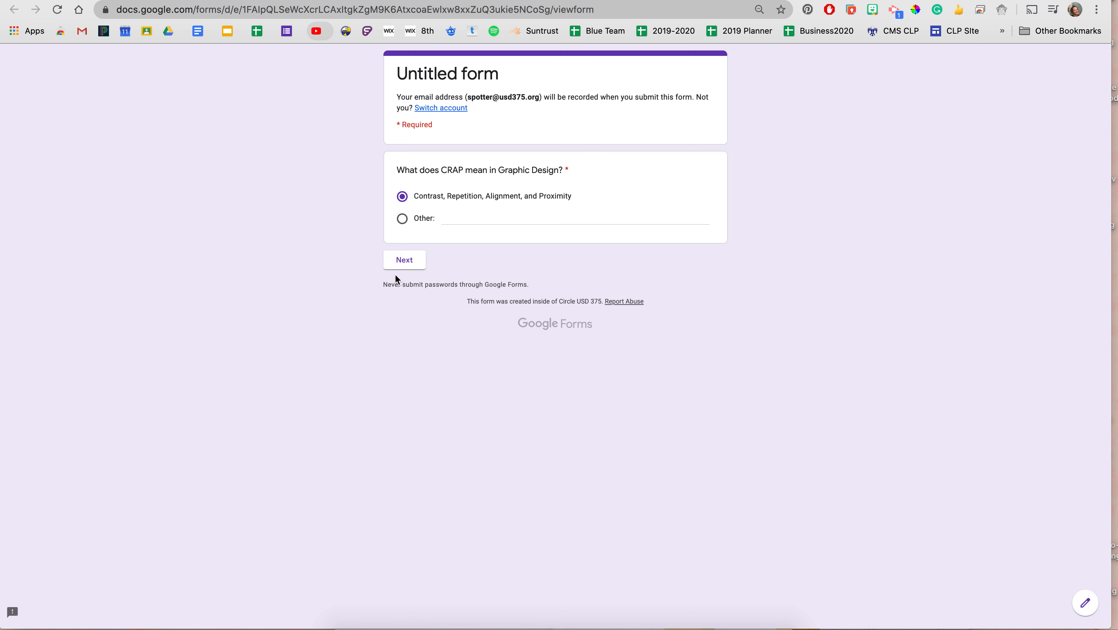
pyautogui.click(386, 265)
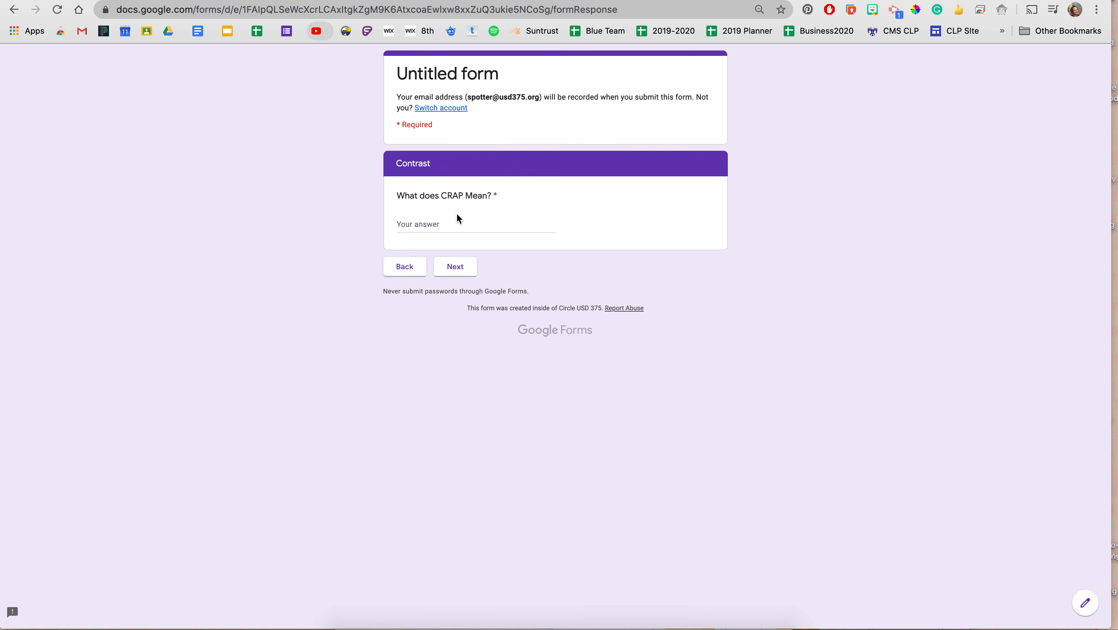
pyautogui.click(431, 221)
pyautogui.write('jkhkjh')
pyautogui.click(456, 266)
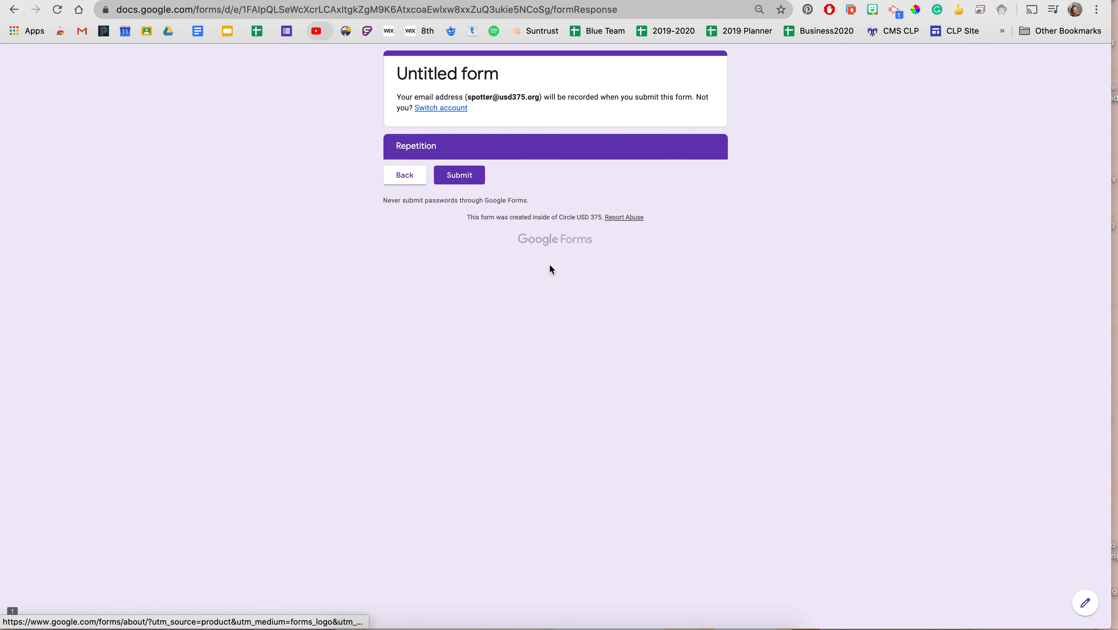
pyautogui.click(460, 175)
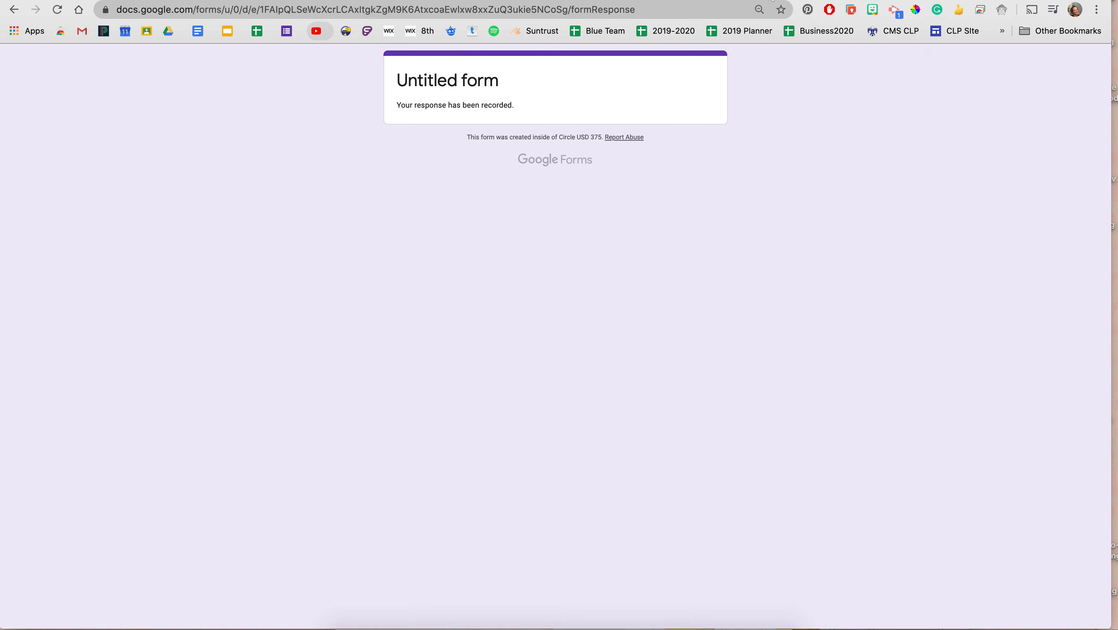
pyautogui.click(774, 0)
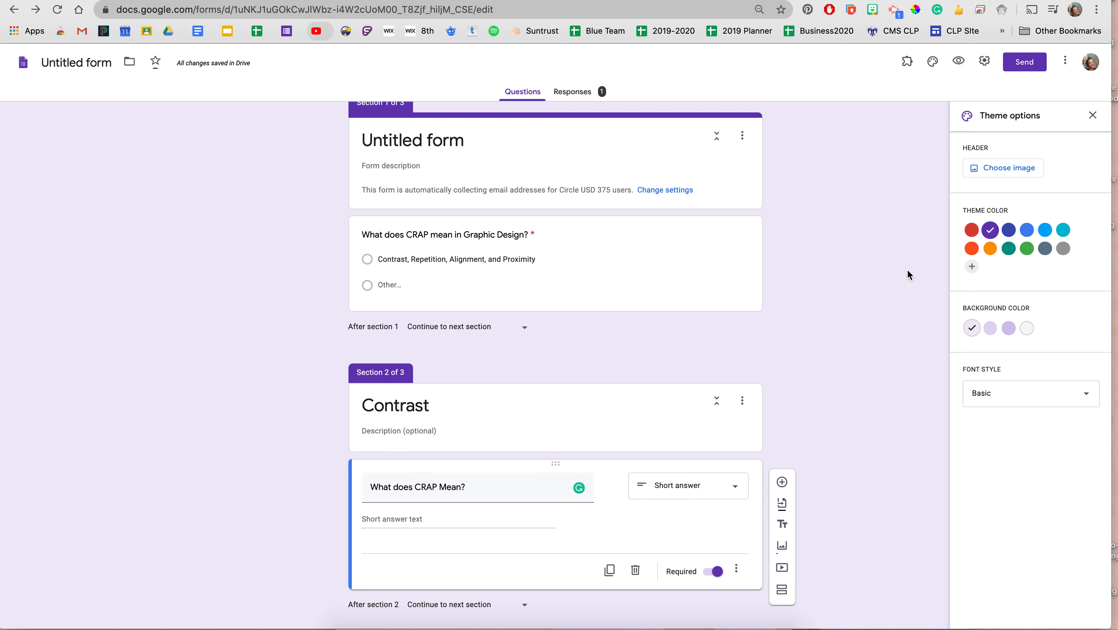
# Step: Change the form's theme color to blue and its background to the darkest blue shade offered
pyautogui.click(932, 63)
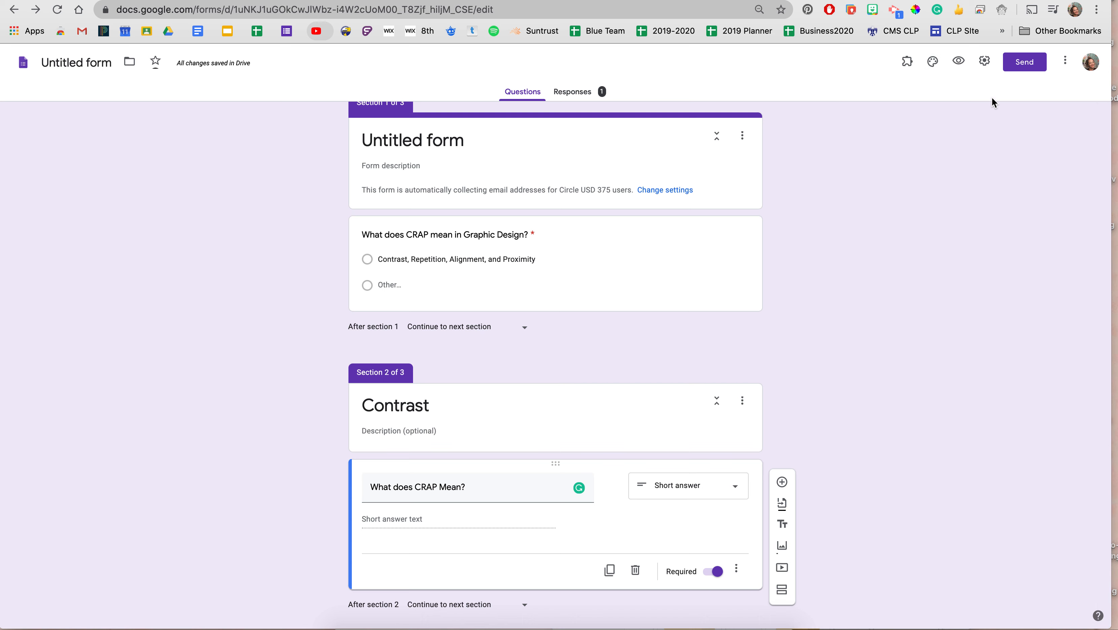
pyautogui.click(932, 63)
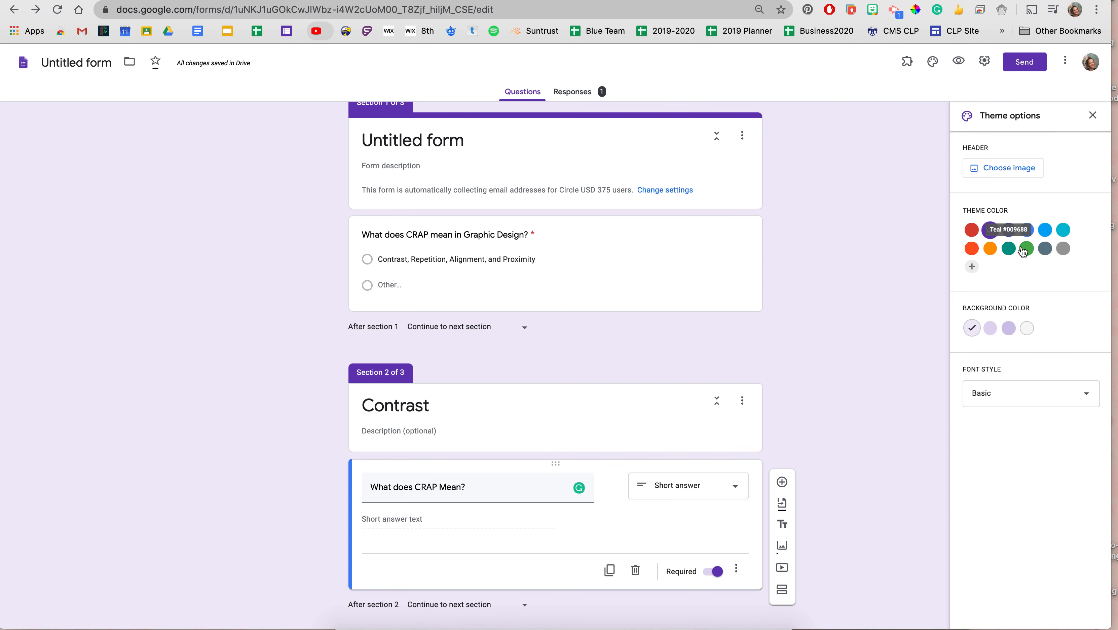
pyautogui.click(1027, 230)
pyautogui.click(1009, 328)
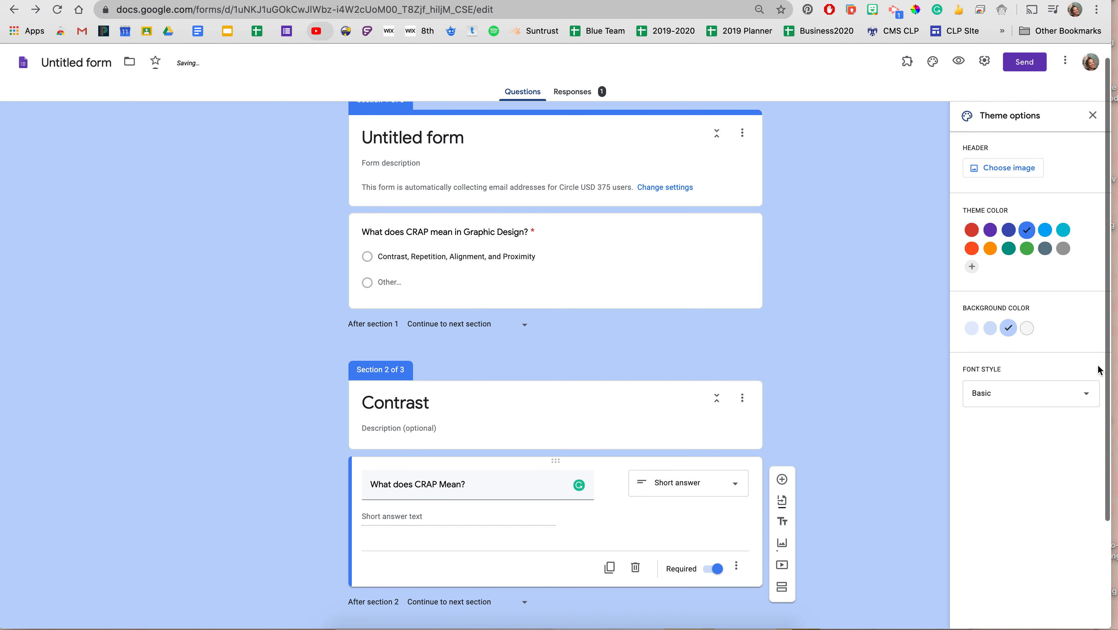
pyautogui.scroll(1, 979, 170)
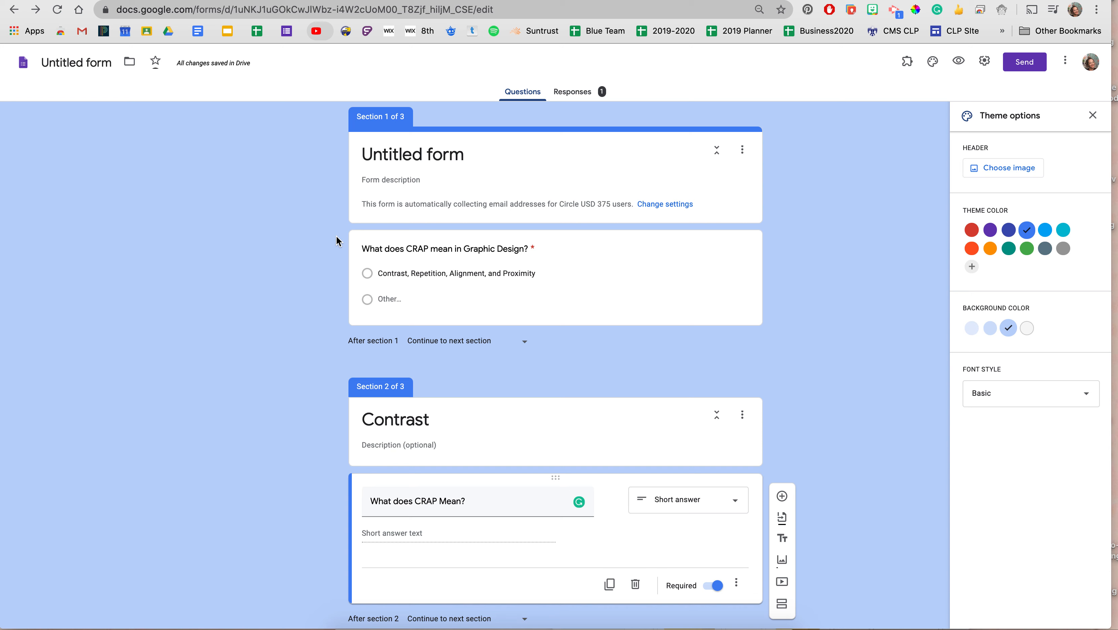
# Step: Move the form from My Drive into the Classroom folder
pyautogui.click(131, 64)
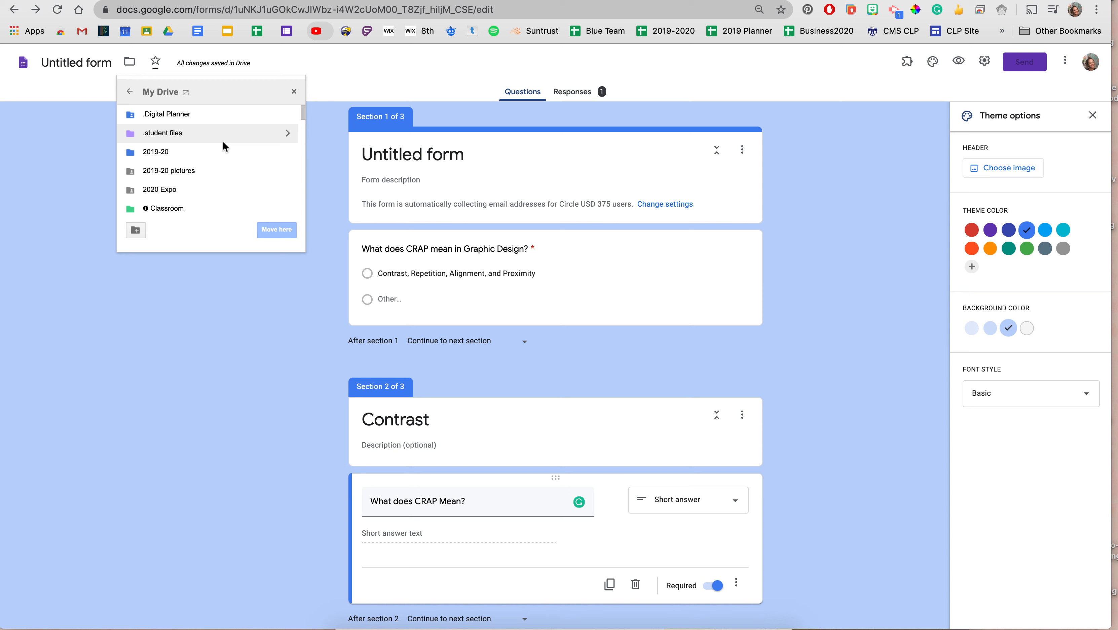
pyautogui.scroll(-5, 181, 196)
pyautogui.scroll(-5, 182, 199)
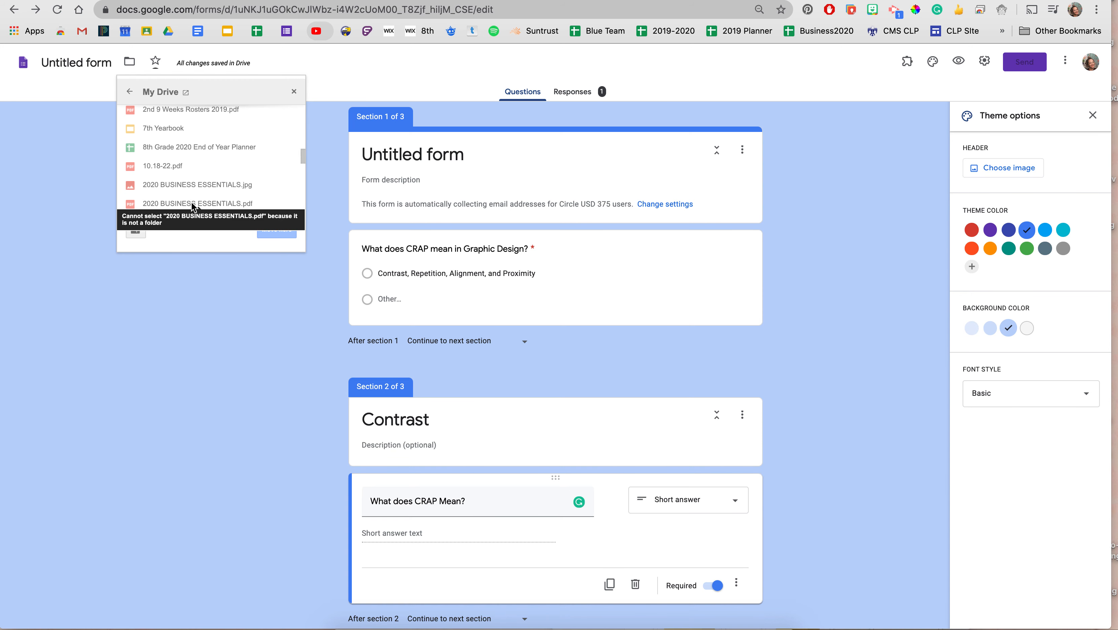
pyautogui.scroll(3, 212, 182)
pyautogui.scroll(5, 211, 183)
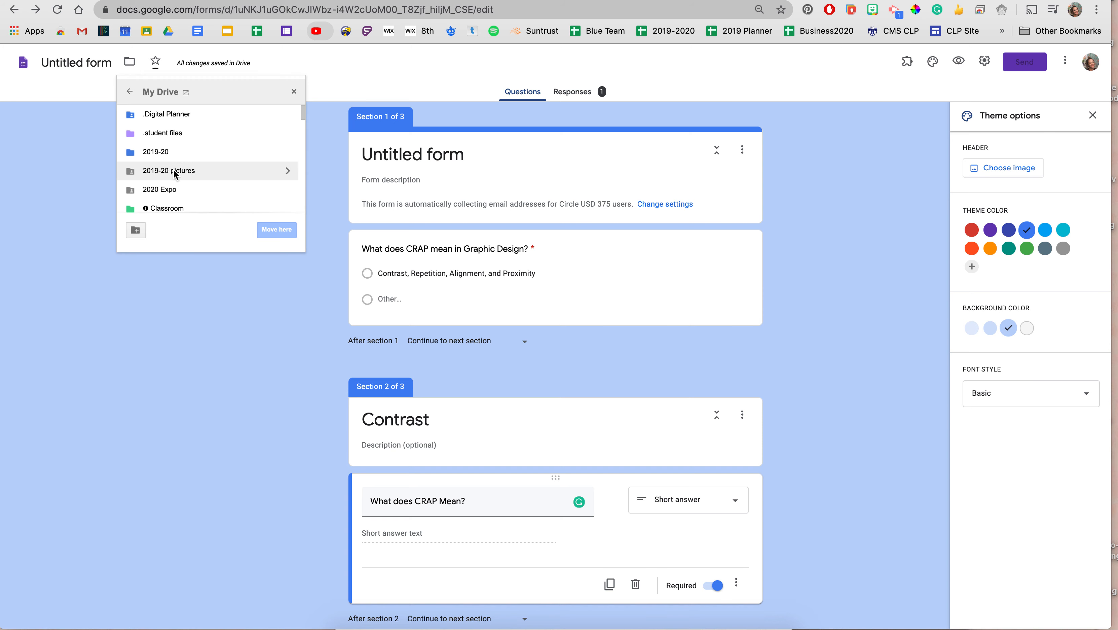
pyautogui.scroll(-3, 291, 207)
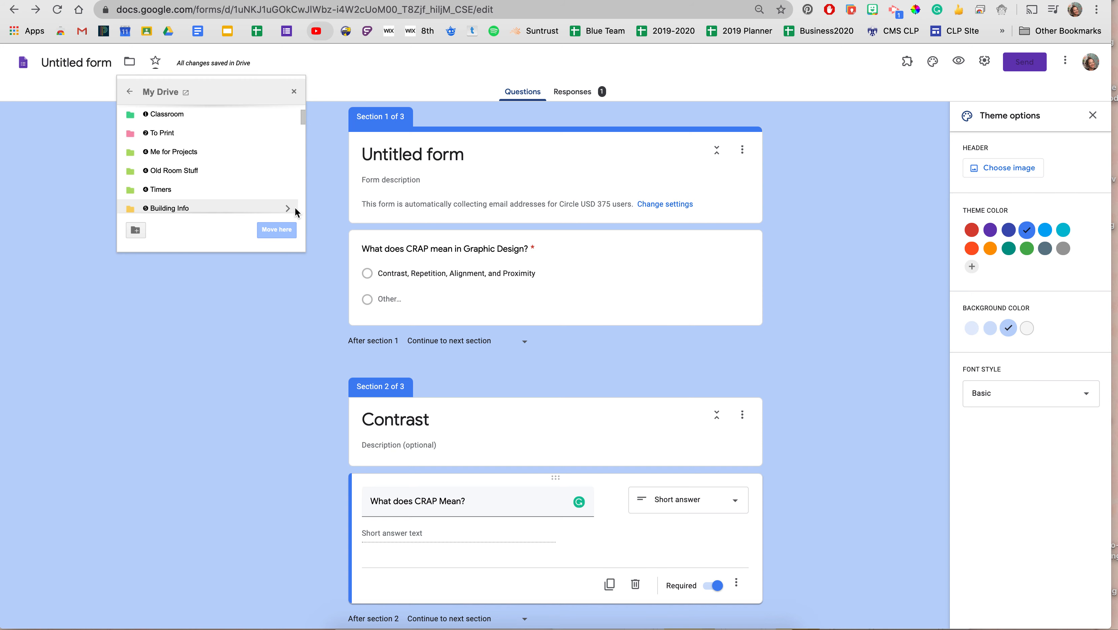
pyautogui.scroll(3, 282, 176)
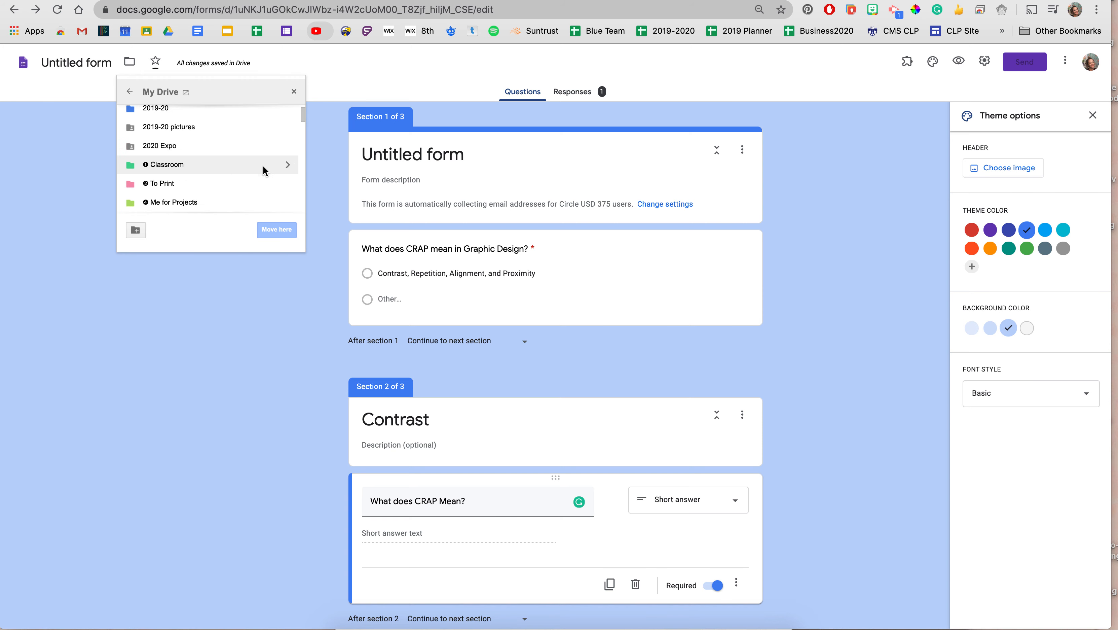
pyautogui.click(287, 165)
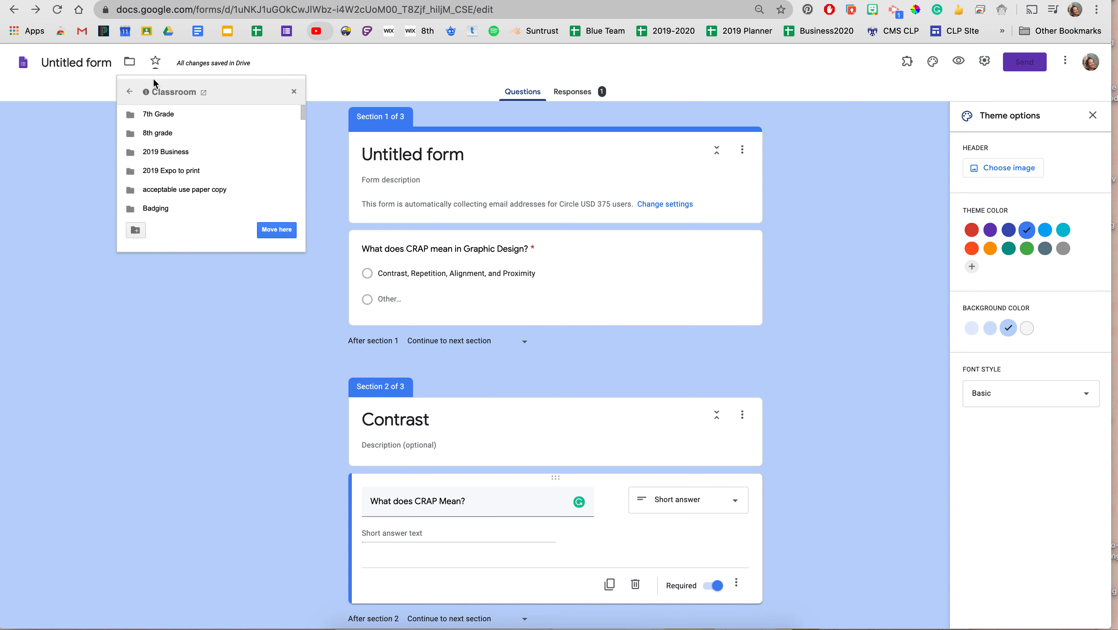
pyautogui.click(273, 232)
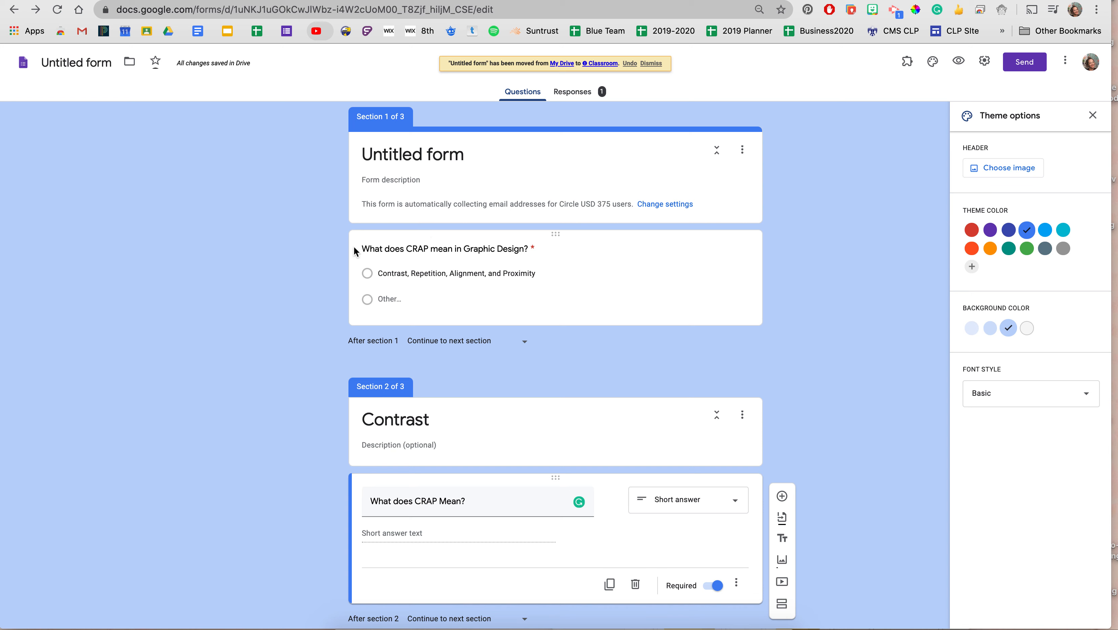
# Step: Replace the form's title in section 1 with "Google Test Form"
pyautogui.click(409, 158)
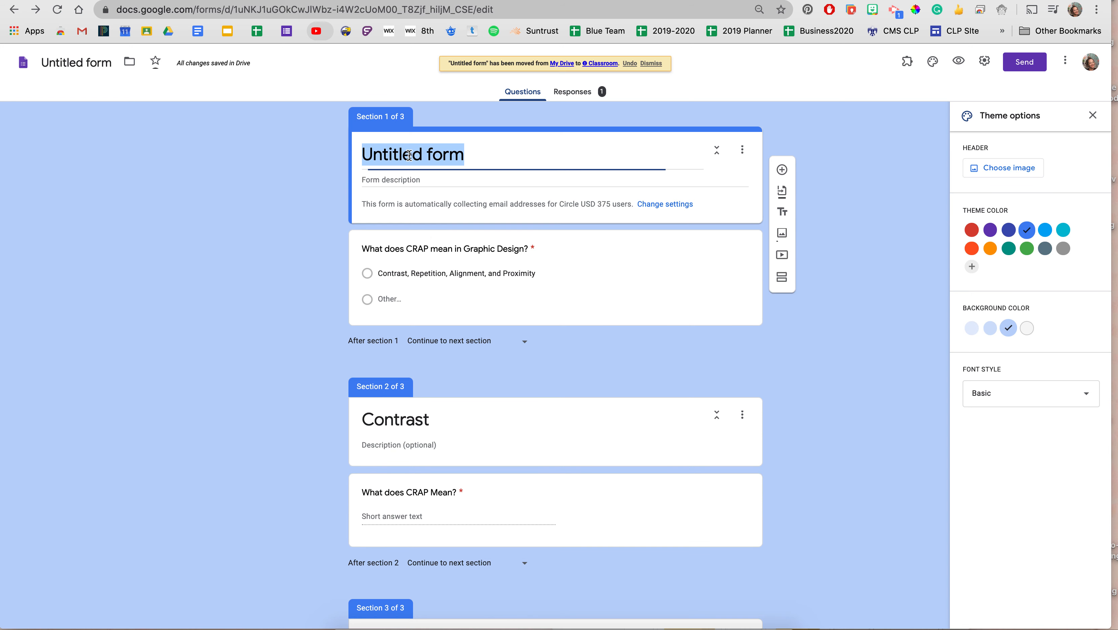
pyautogui.write('Google Test Form')
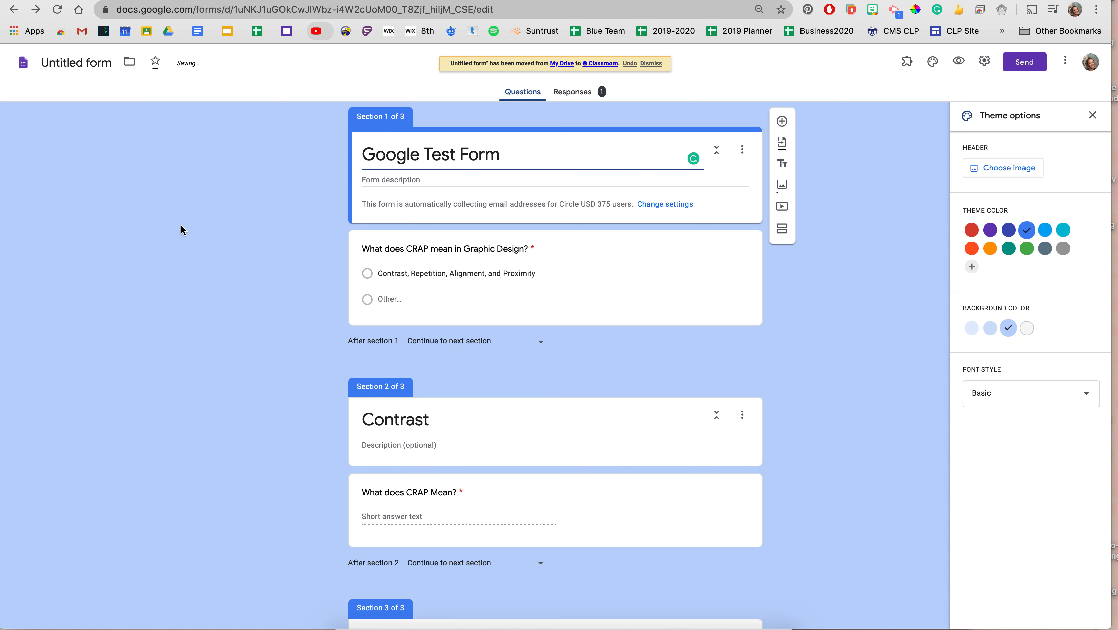
pyautogui.moveTo(139, 324); pyautogui.dragTo(171, 299)
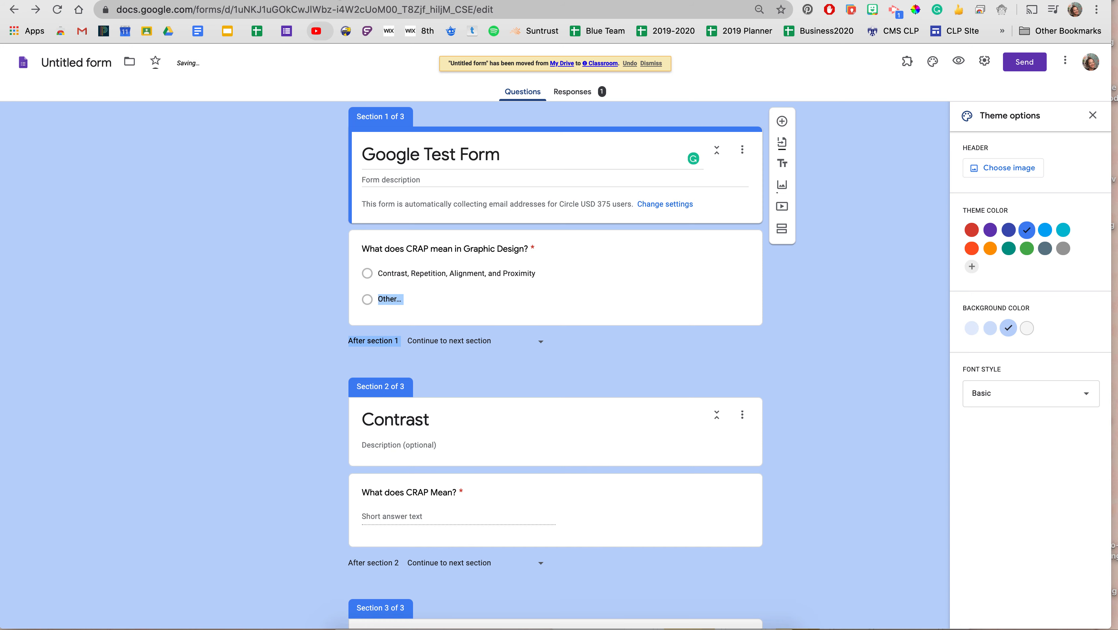
# Step: Switch to Google Classroom, start a new quiz assignment in the Google Training class, and remove its automatically attached blank quiz
pyautogui.click(430, 0)
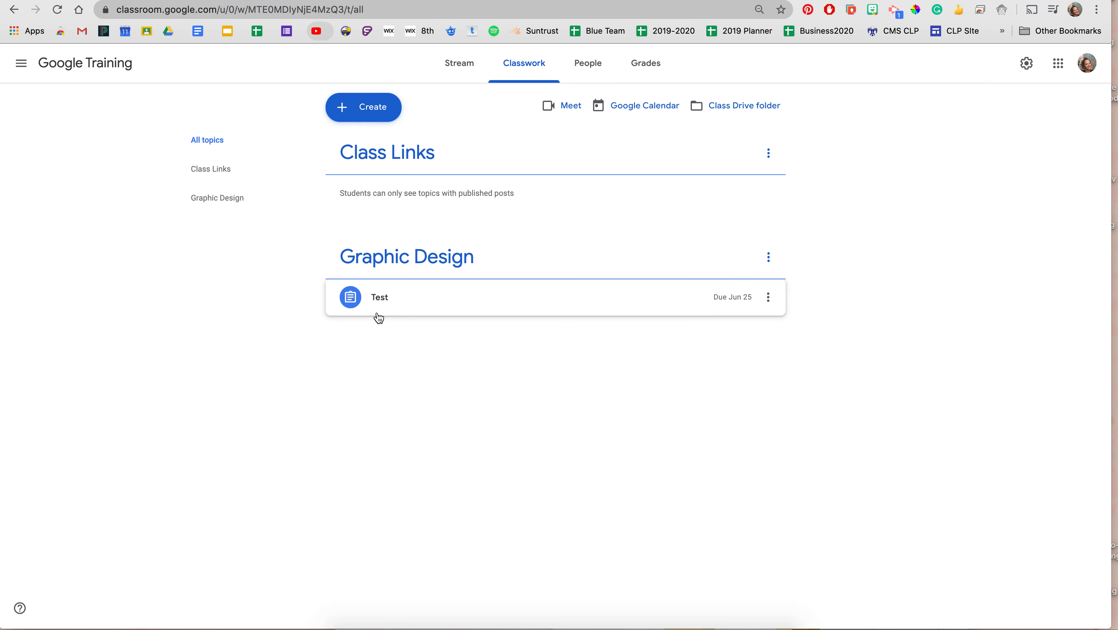
pyautogui.click(376, 119)
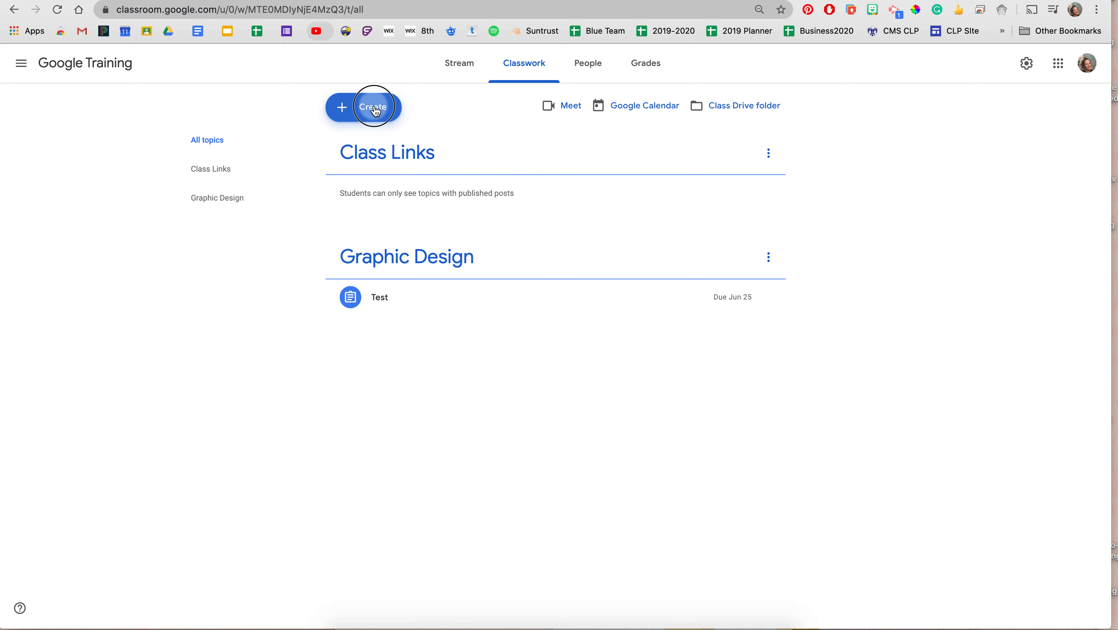
pyautogui.click(408, 162)
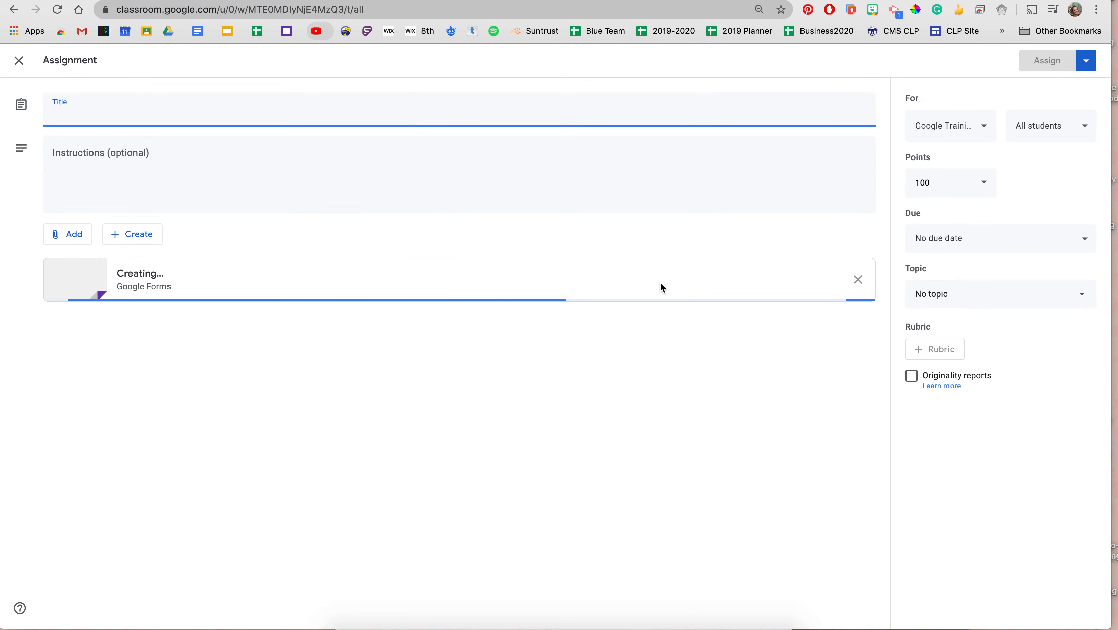
pyautogui.click(857, 280)
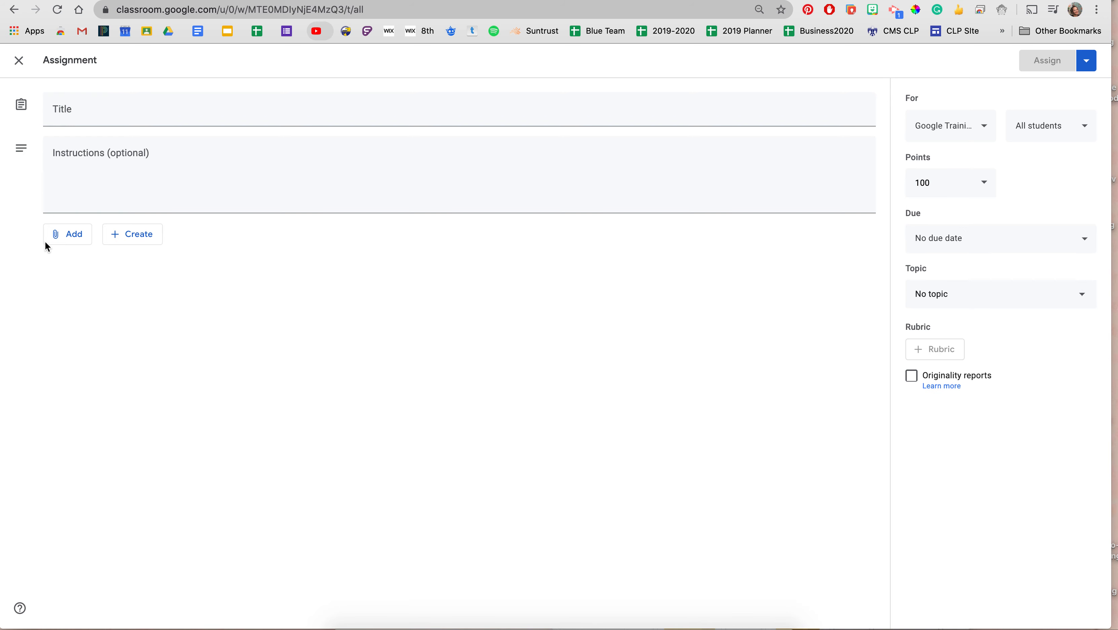
pyautogui.click(65, 236)
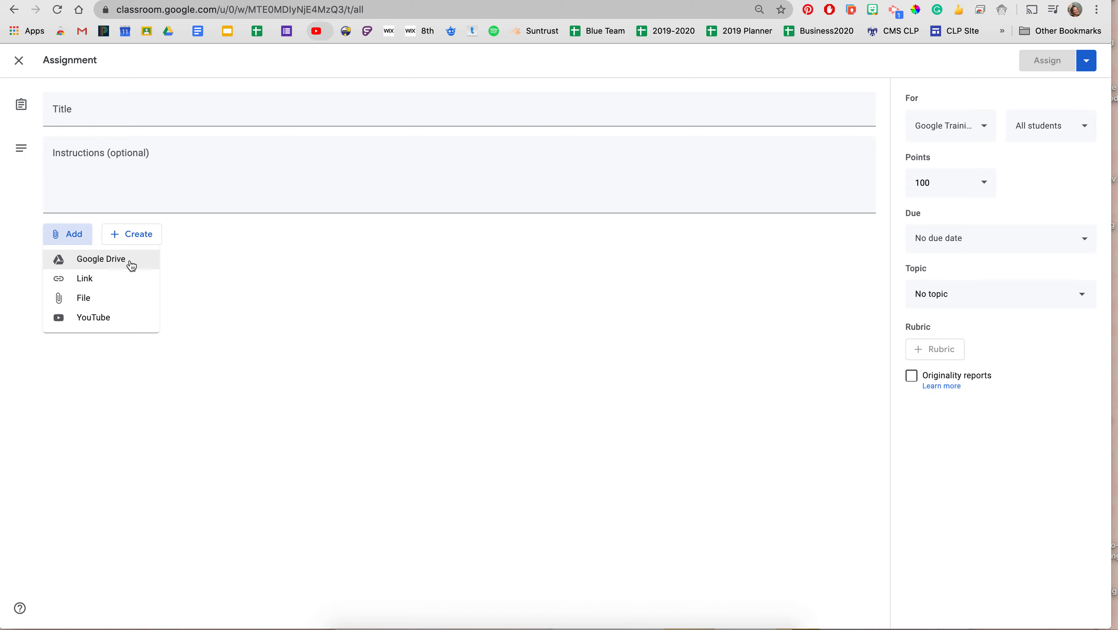
pyautogui.click(111, 265)
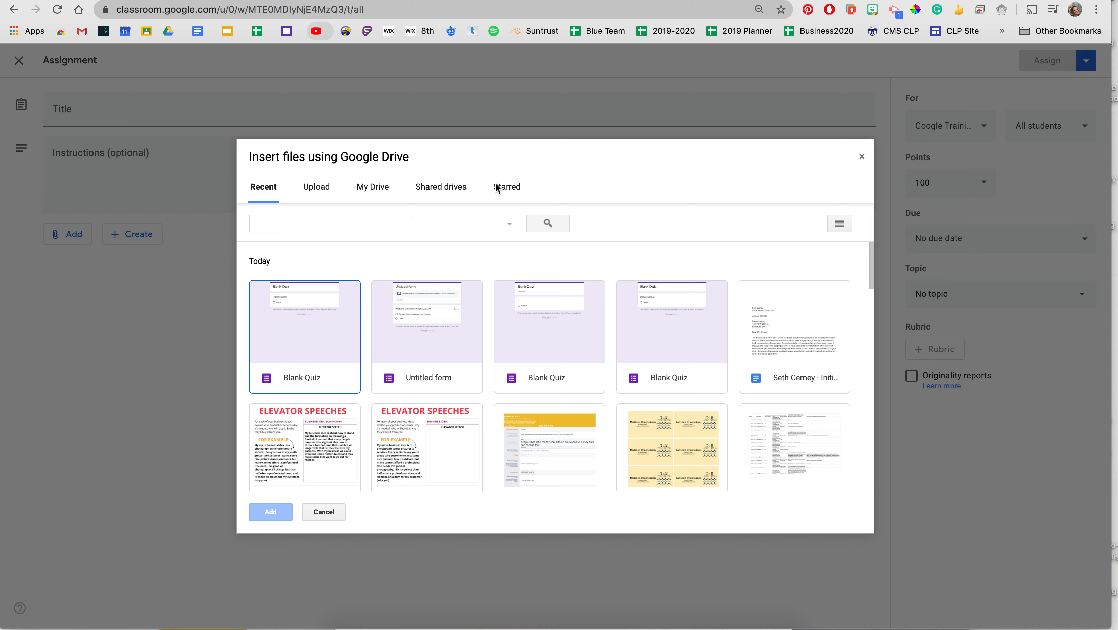
pyautogui.click(337, 220)
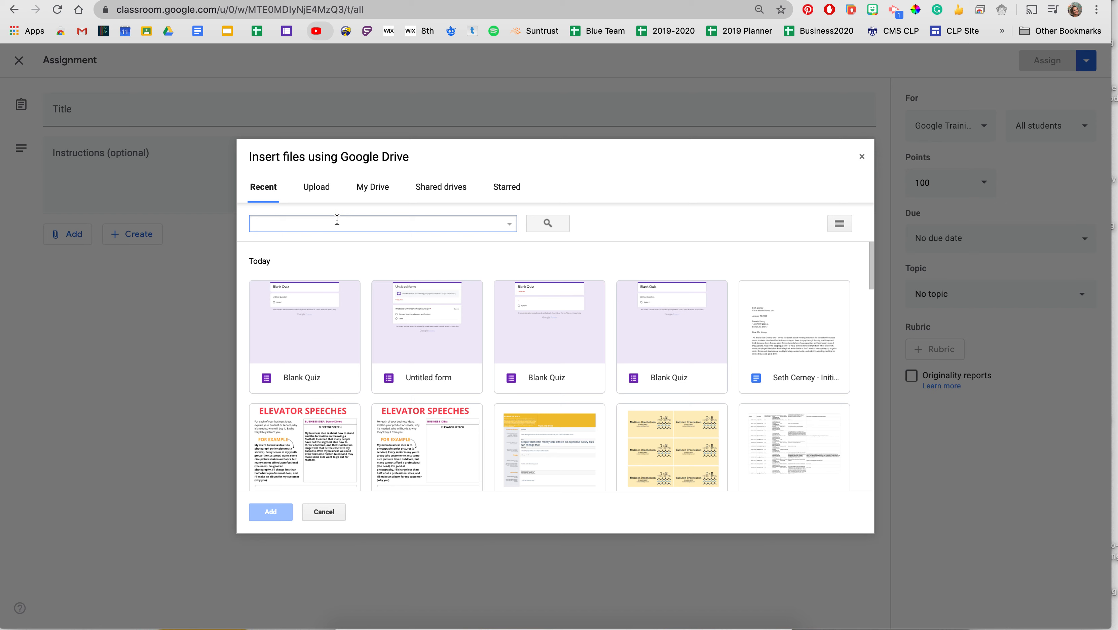
pyautogui.write('Google')
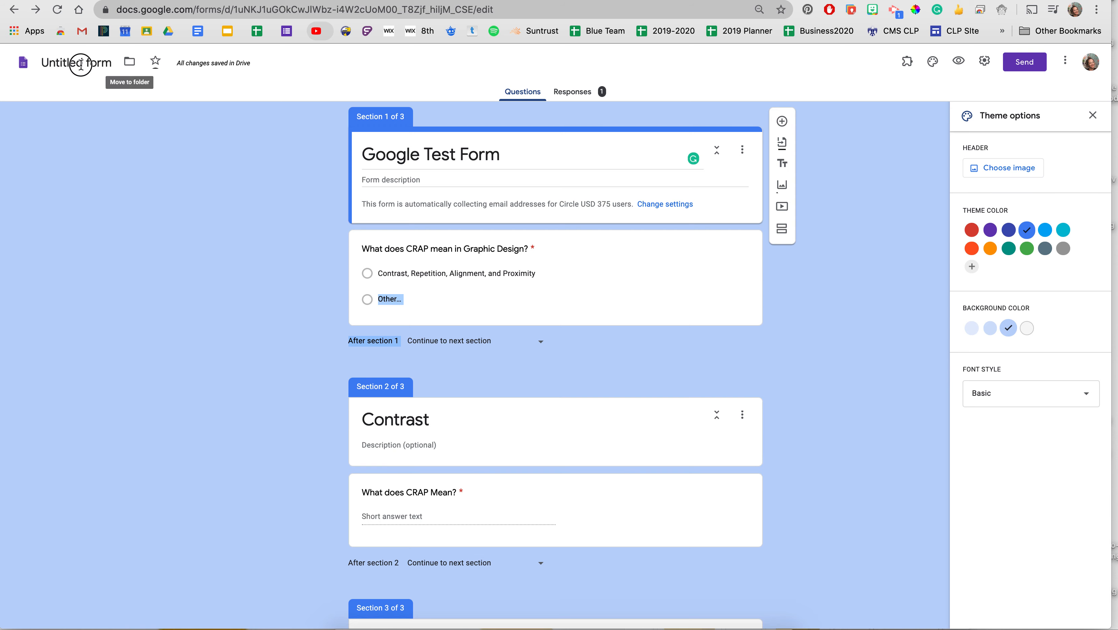
# Step: Rename the form's file to match its title, Google Test Form, and attach it from Google Drive to the new Classroom assignment
pyautogui.doubleClick(66, 62)
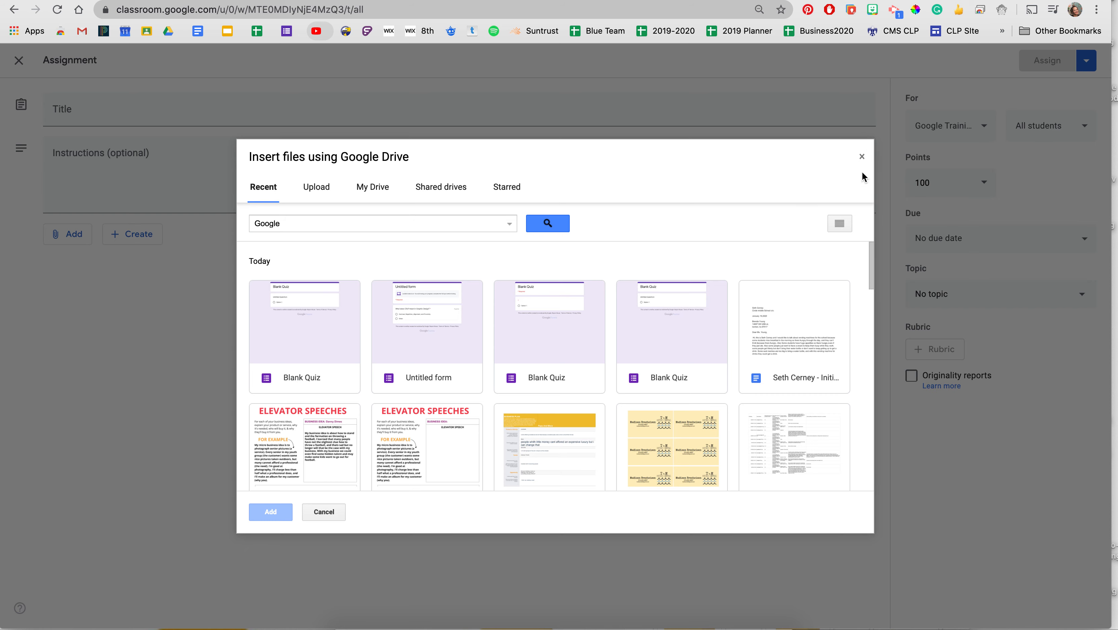
pyautogui.click(862, 159)
pyautogui.click(71, 237)
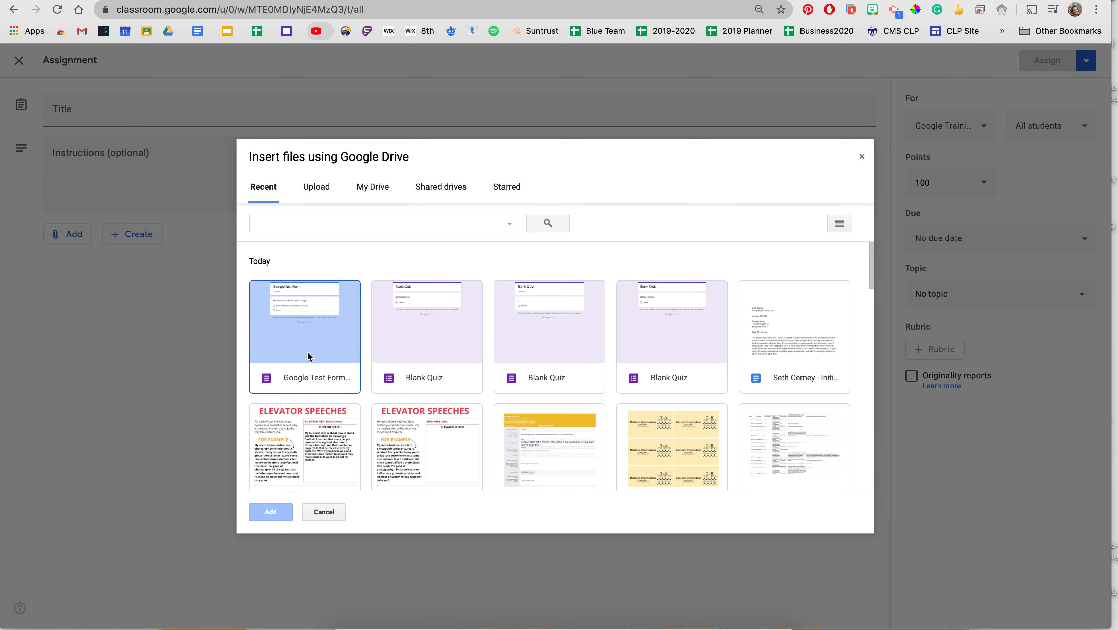
pyautogui.doubleClick(297, 348)
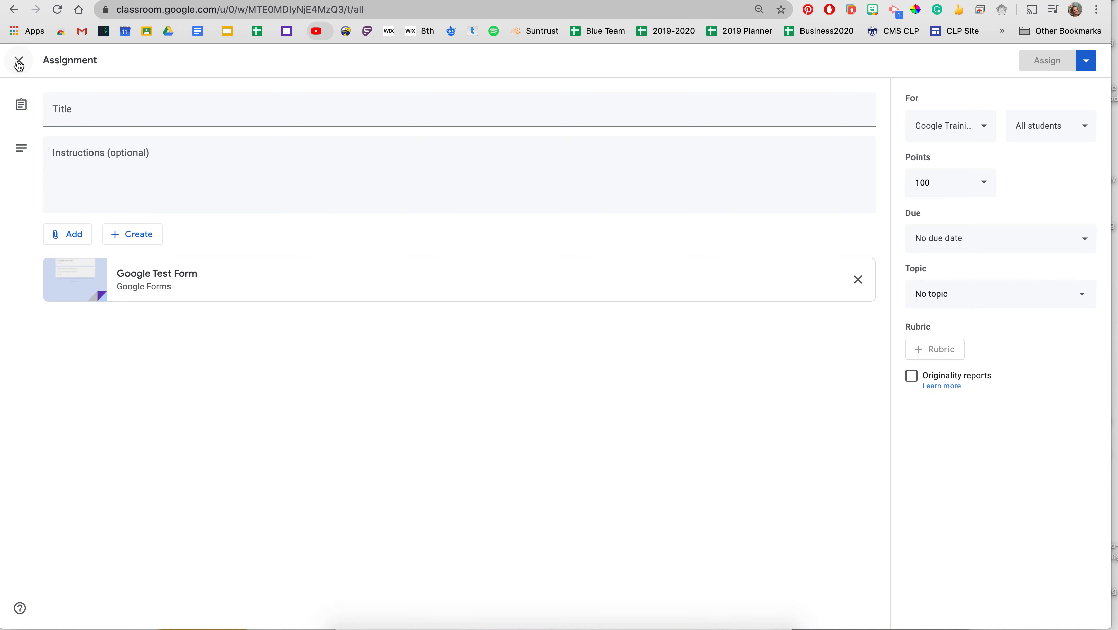
# Step: Title the assignment "Google Quiz" and assign it to the class
pyautogui.click(146, 112)
pyautogui.write('Google Qui')
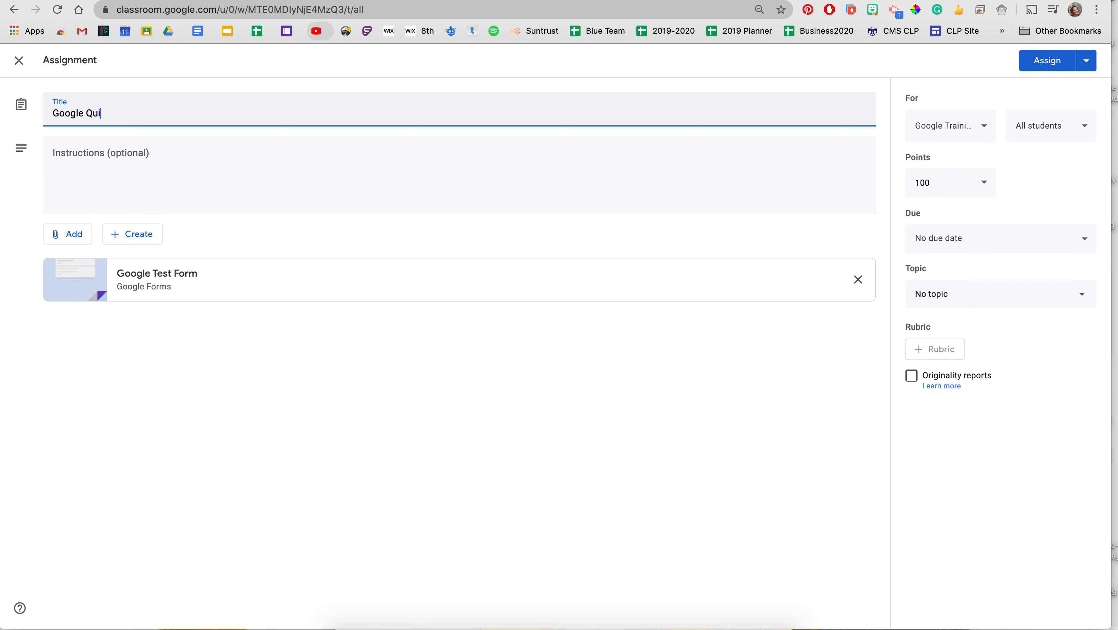
pyautogui.write('z')
pyautogui.click(1036, 60)
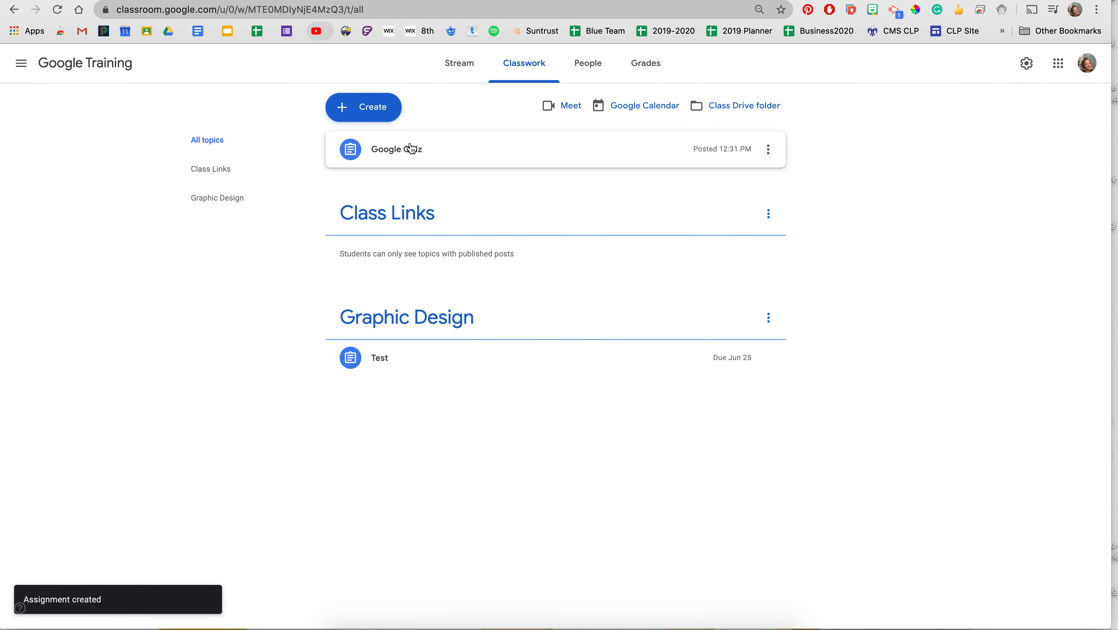
# Step: Move the Google Quiz assignment into the Graphic Design topic, below Test
pyautogui.click(420, 155)
pyautogui.moveTo(420, 157); pyautogui.dragTo(424, 309)
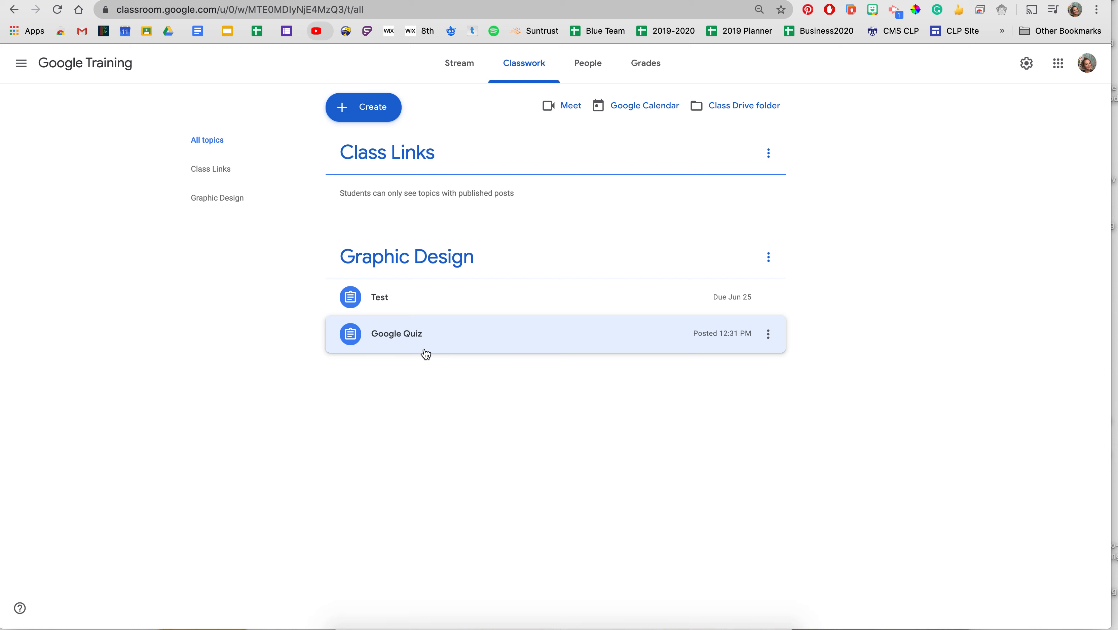
# Step: Expand the Google Quiz assignment on the Classwork page and open its attached form
pyautogui.click(378, 107)
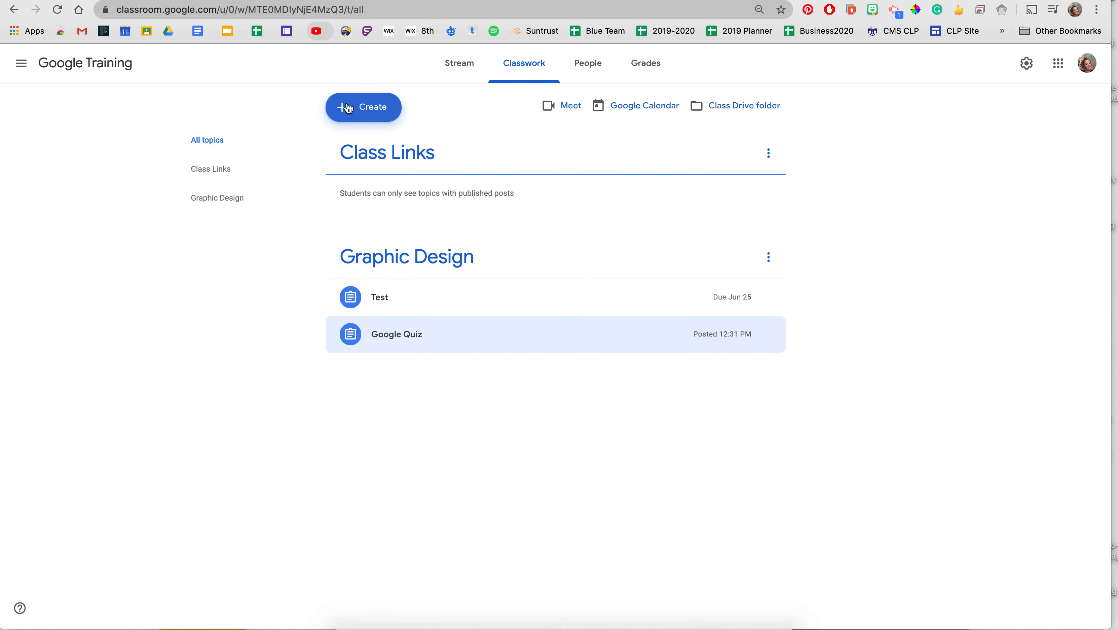
pyautogui.click(380, 108)
pyautogui.click(529, 339)
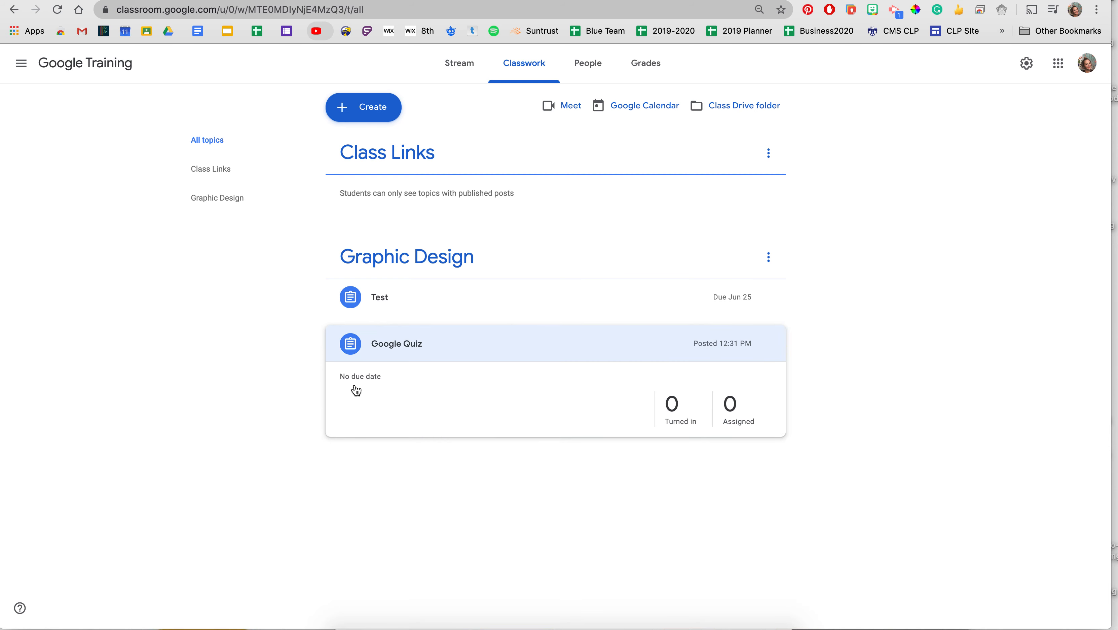
pyautogui.click(461, 469)
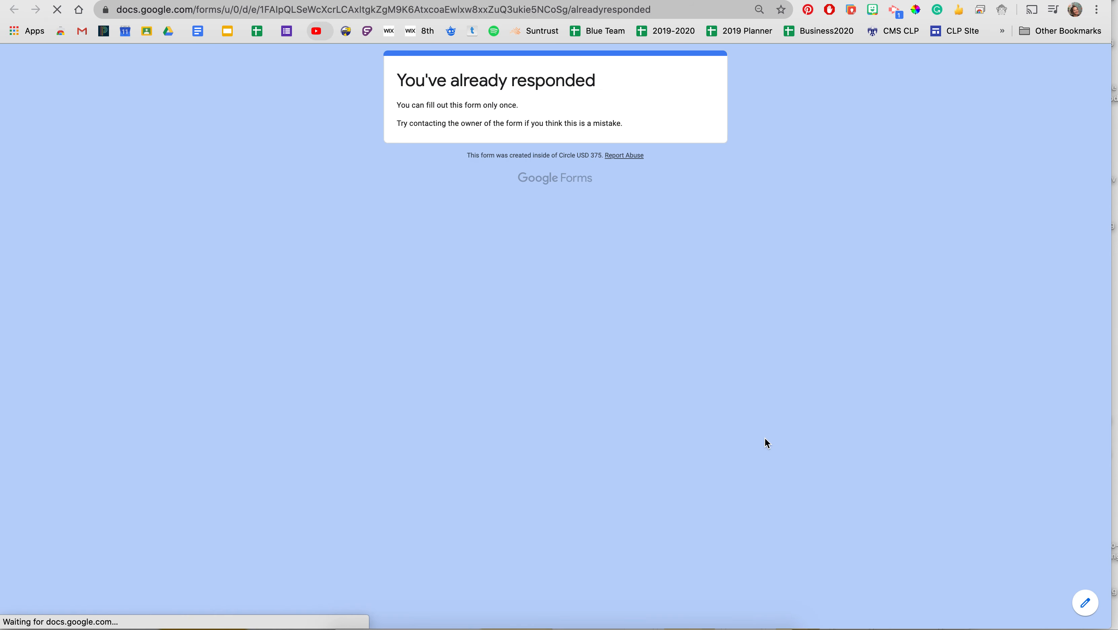